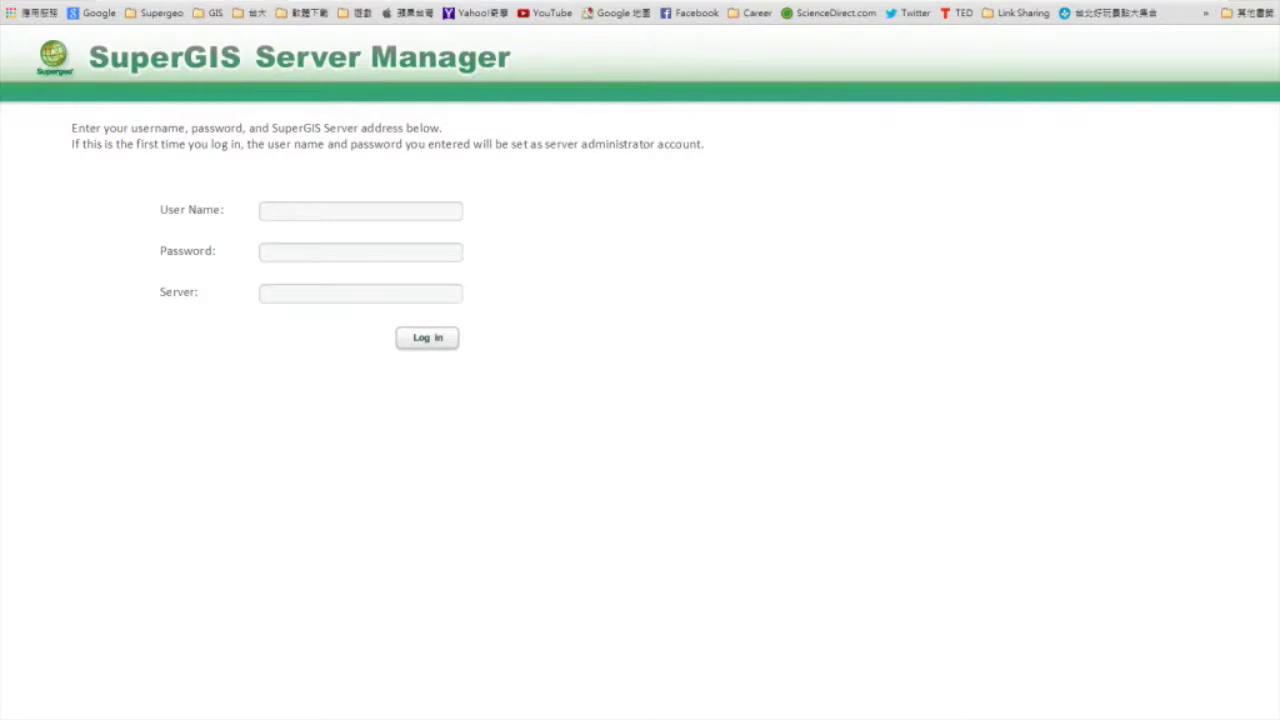
Log in to the server manager with the administrator's user name and password.
click(360, 211)
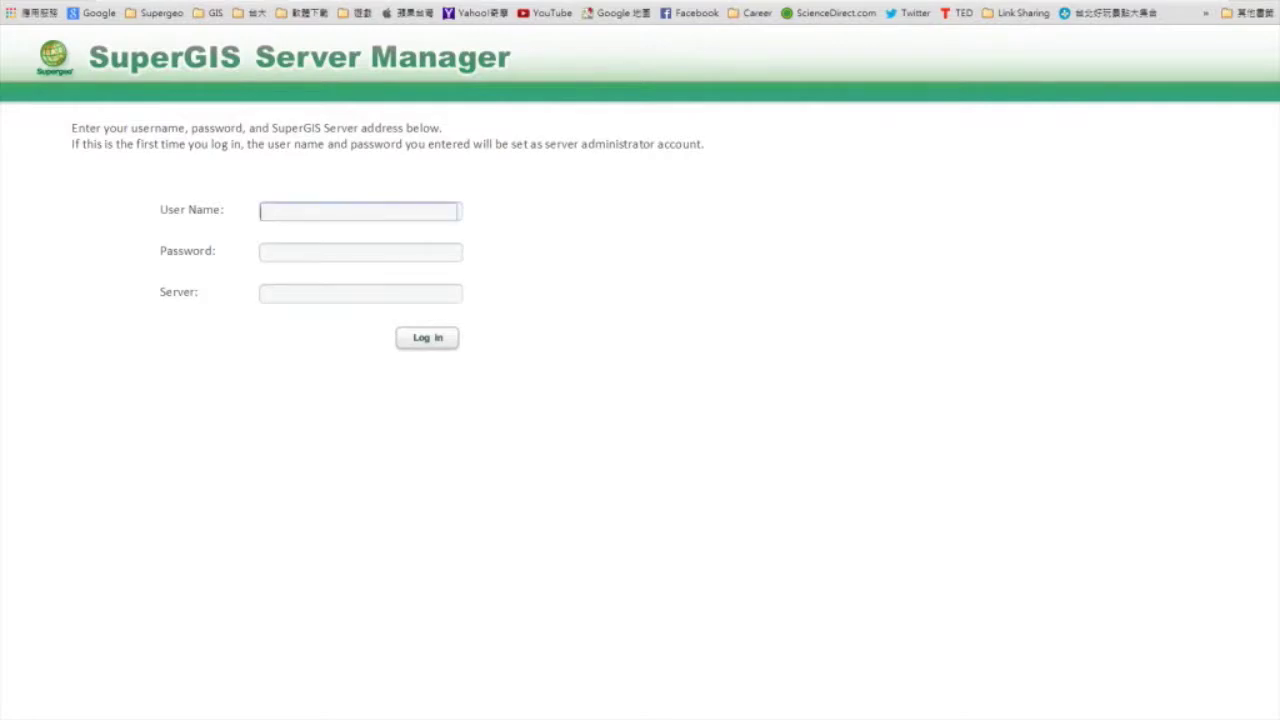
text(a)
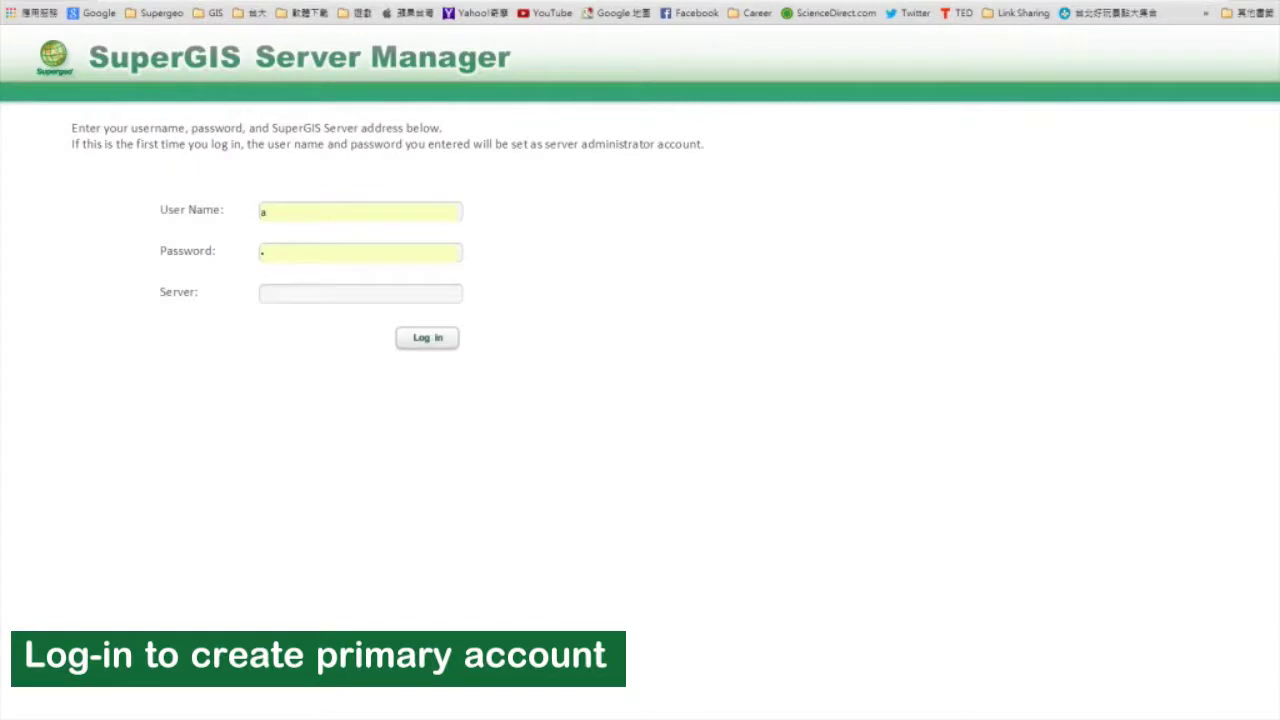
key(Tab)
text(a)
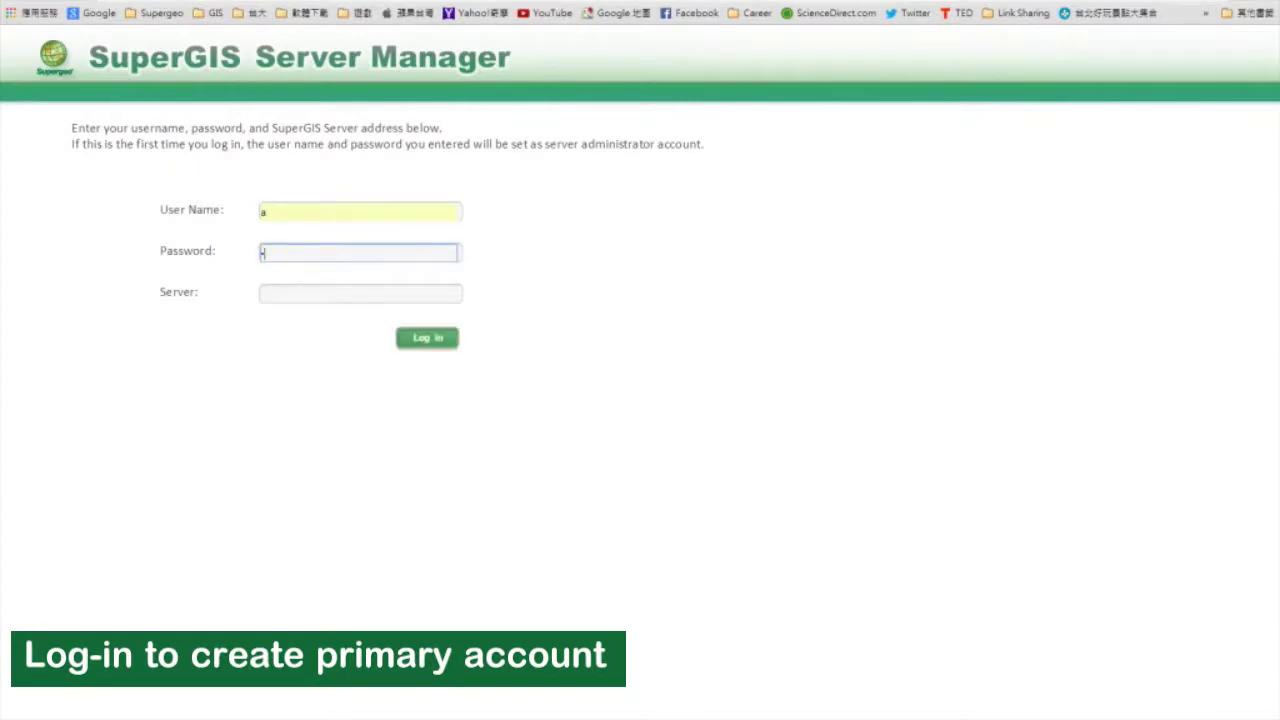
click(427, 338)
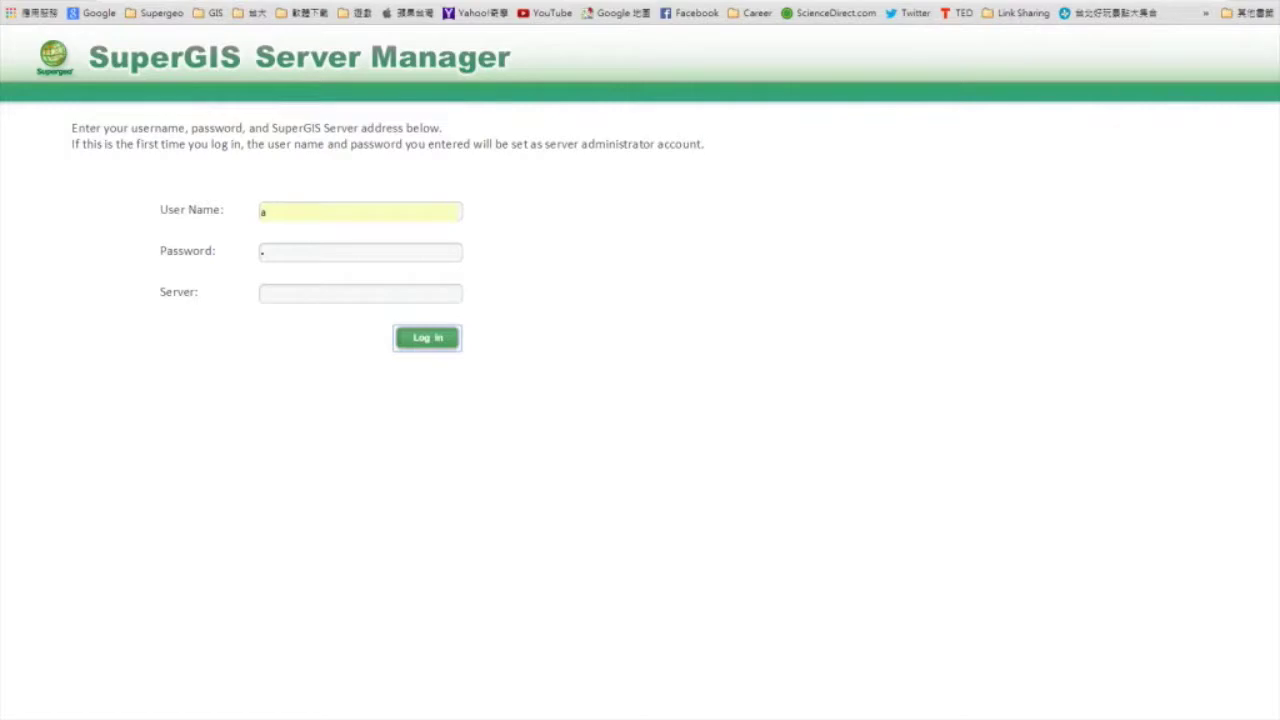
key(Return)
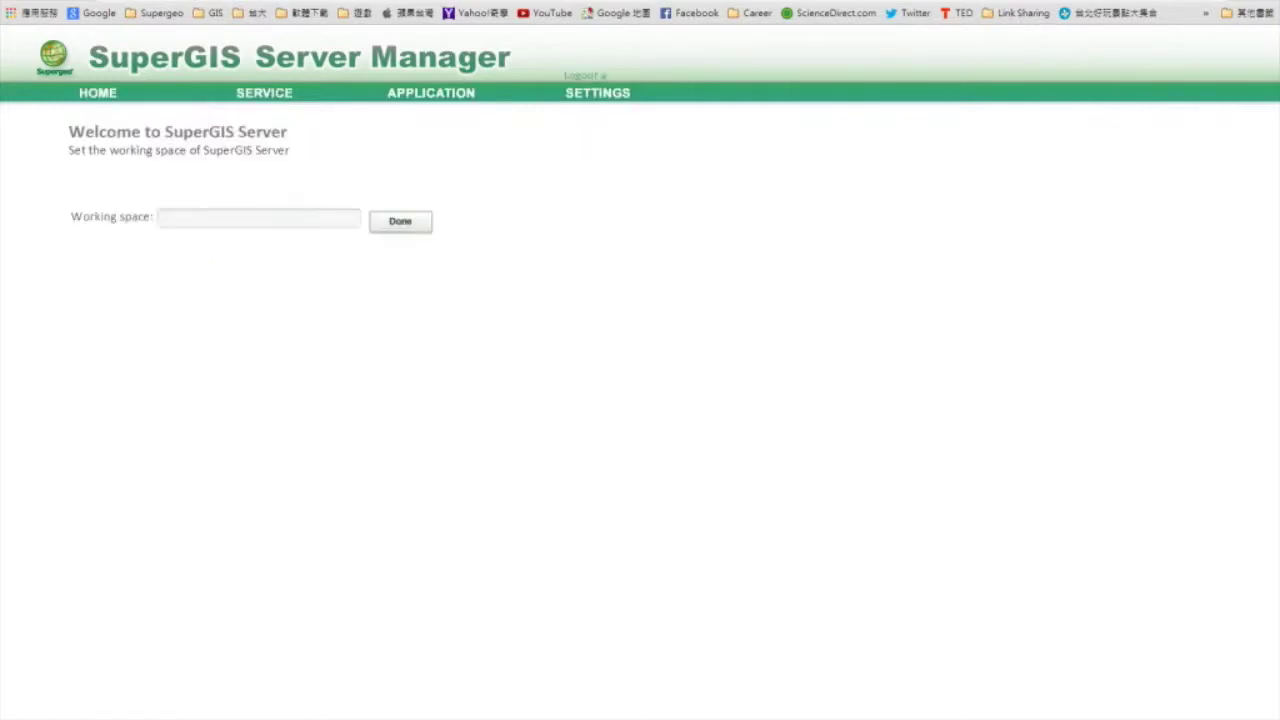
Set the server's working space to C:\Cache and confirm it.
click(258, 218)
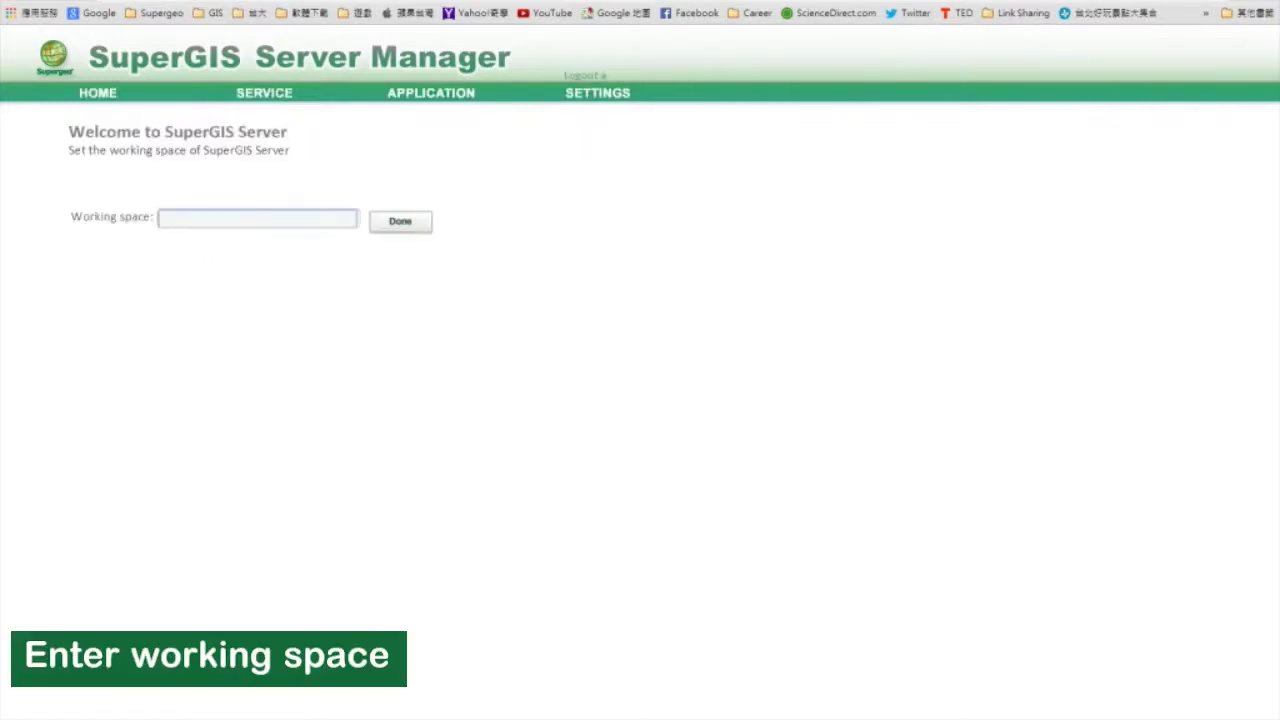
text(C:\Cach)
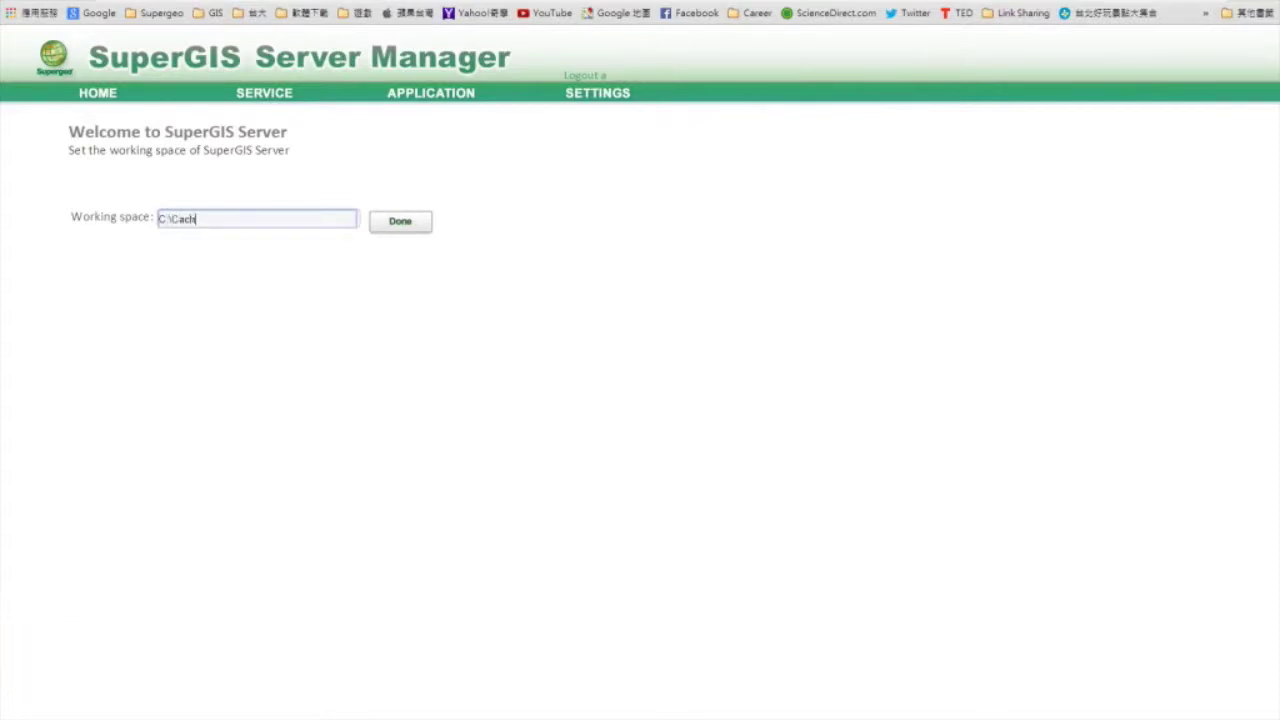
text(e)
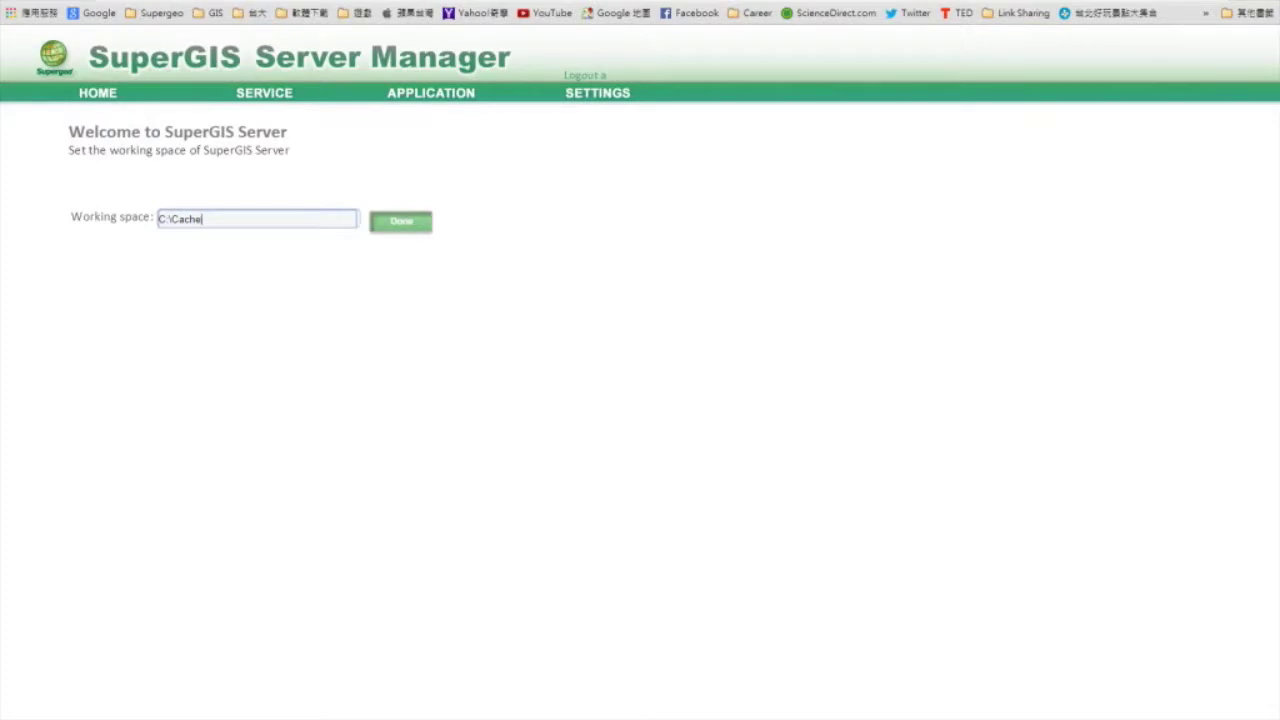
key(Tab)
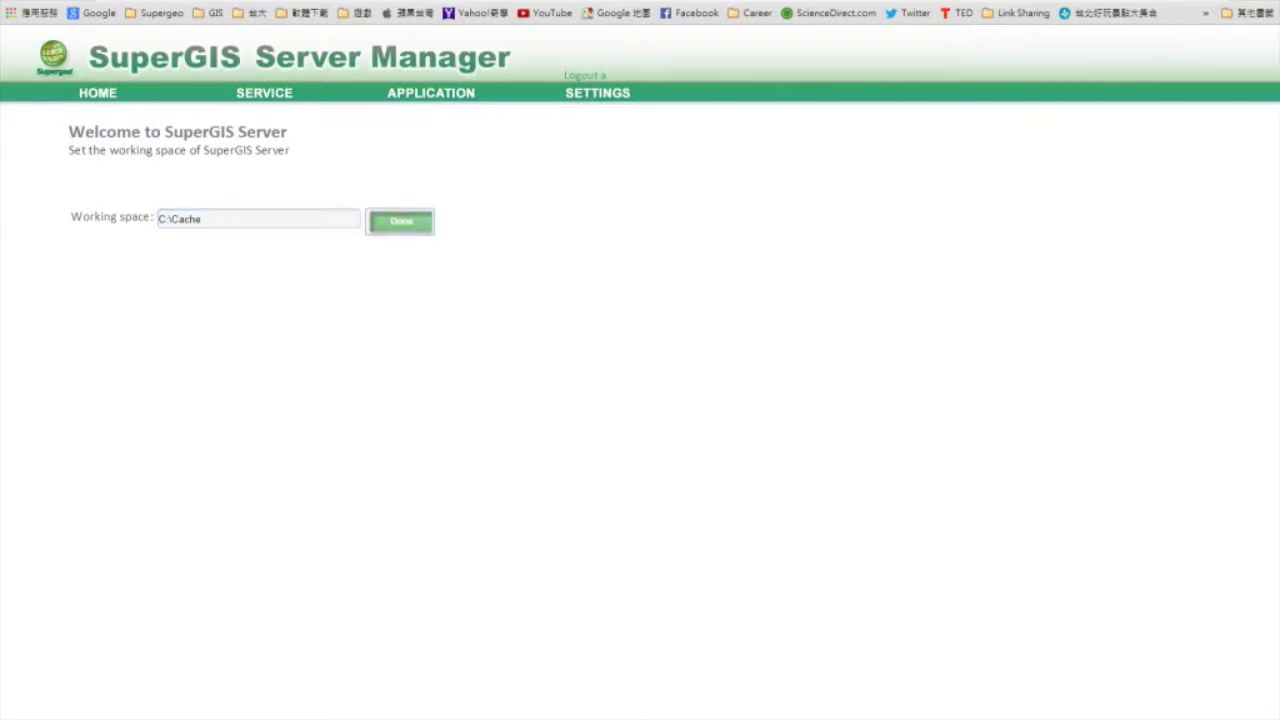
key(Return)
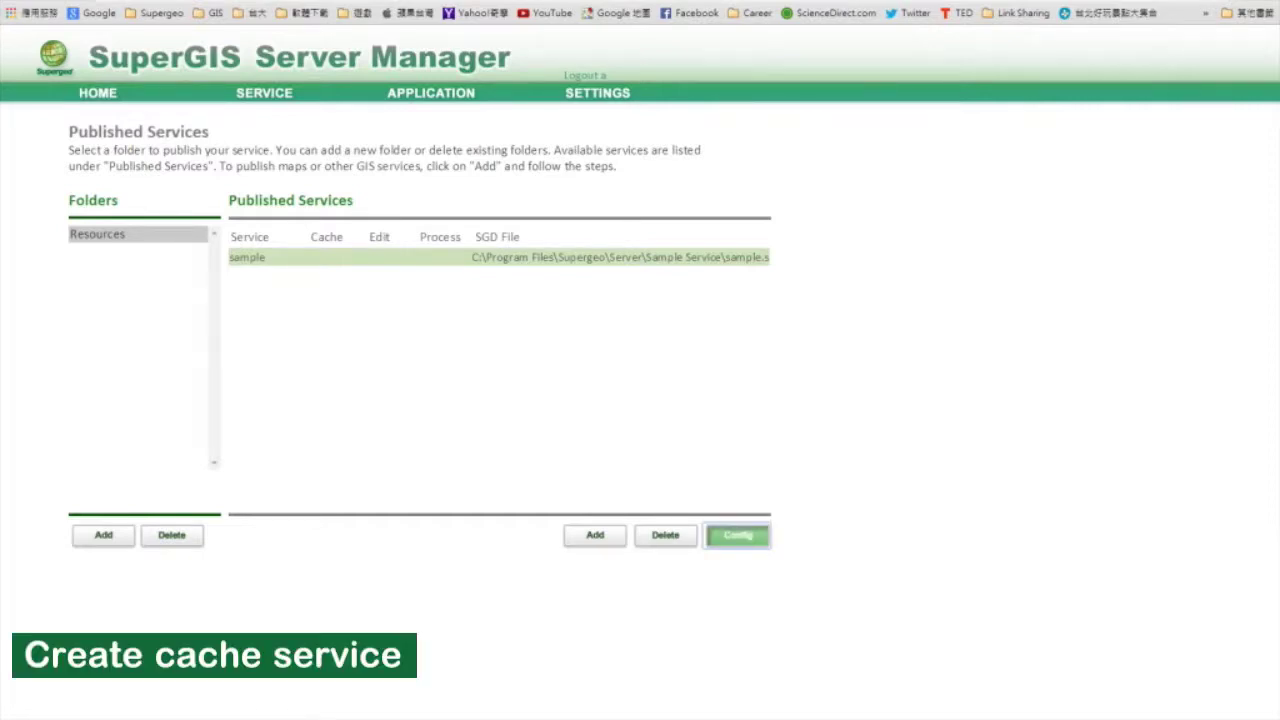
Configure the sample service's map cache by loading scale levels 15 to 20 from the Google.xml scheme.
click(738, 535)
scroll(640, 400, down, 3)
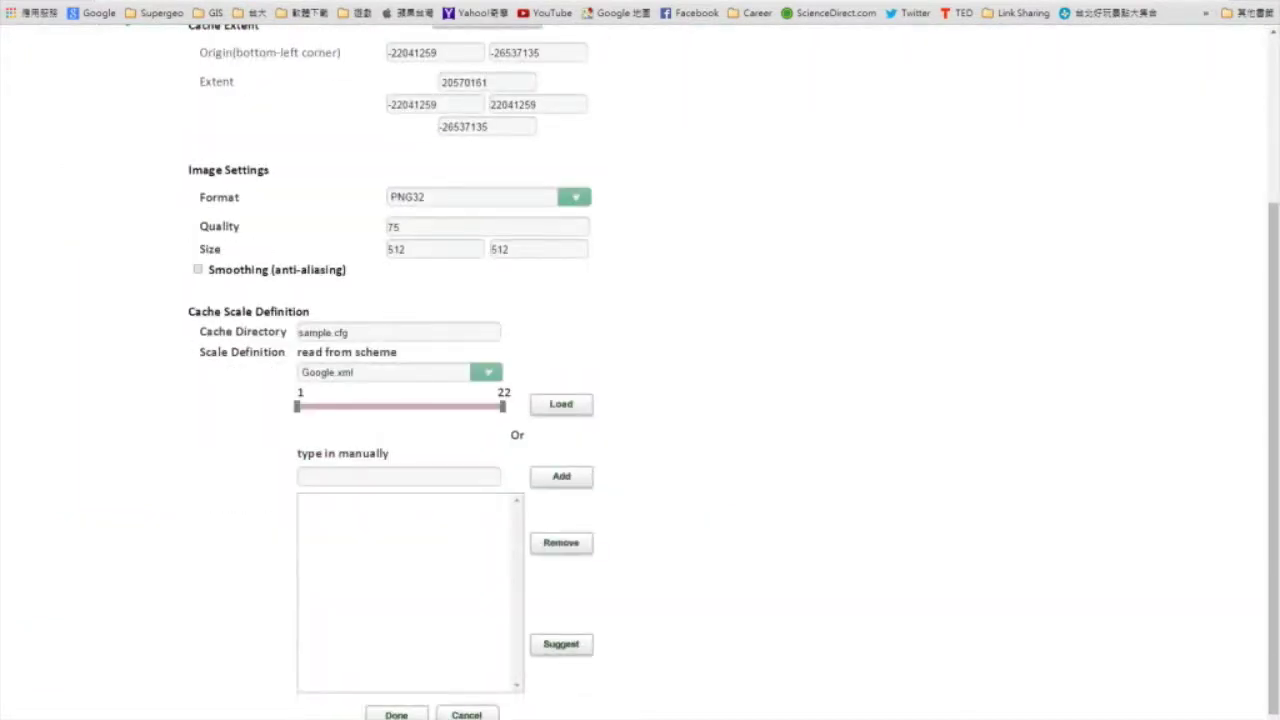
click(487, 372)
click(400, 387)
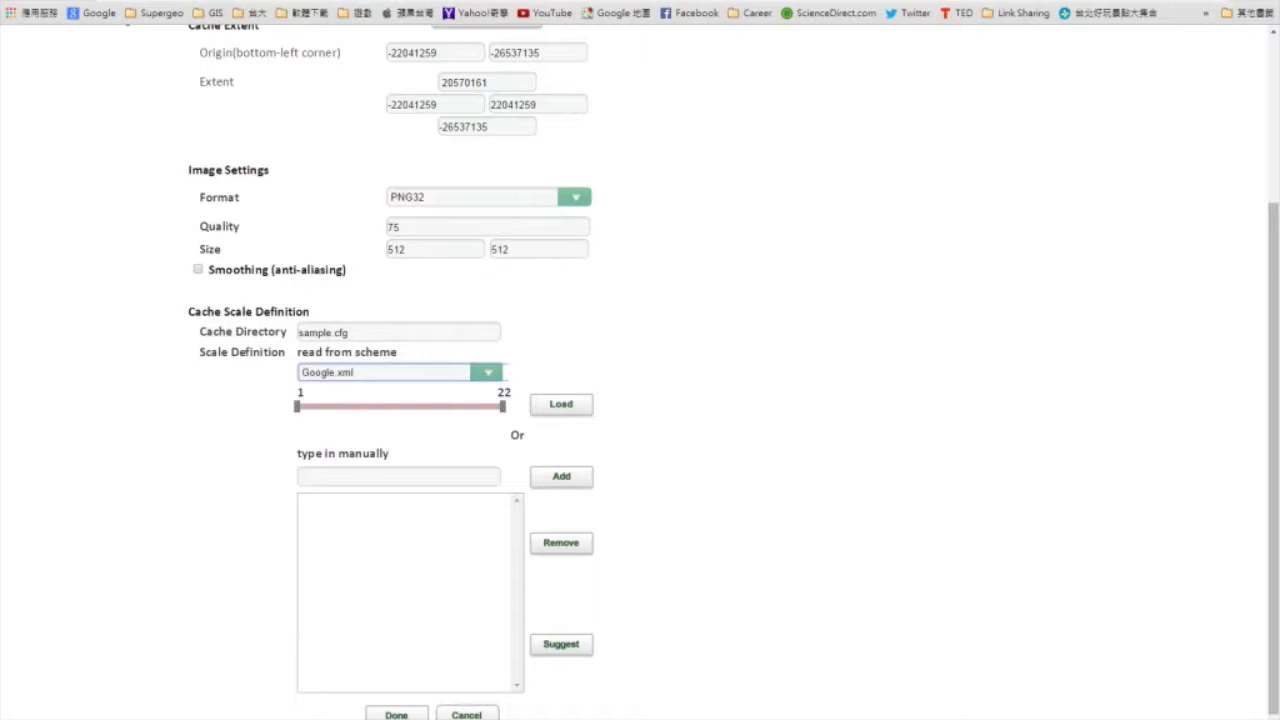
drag(296, 406, 483, 406)
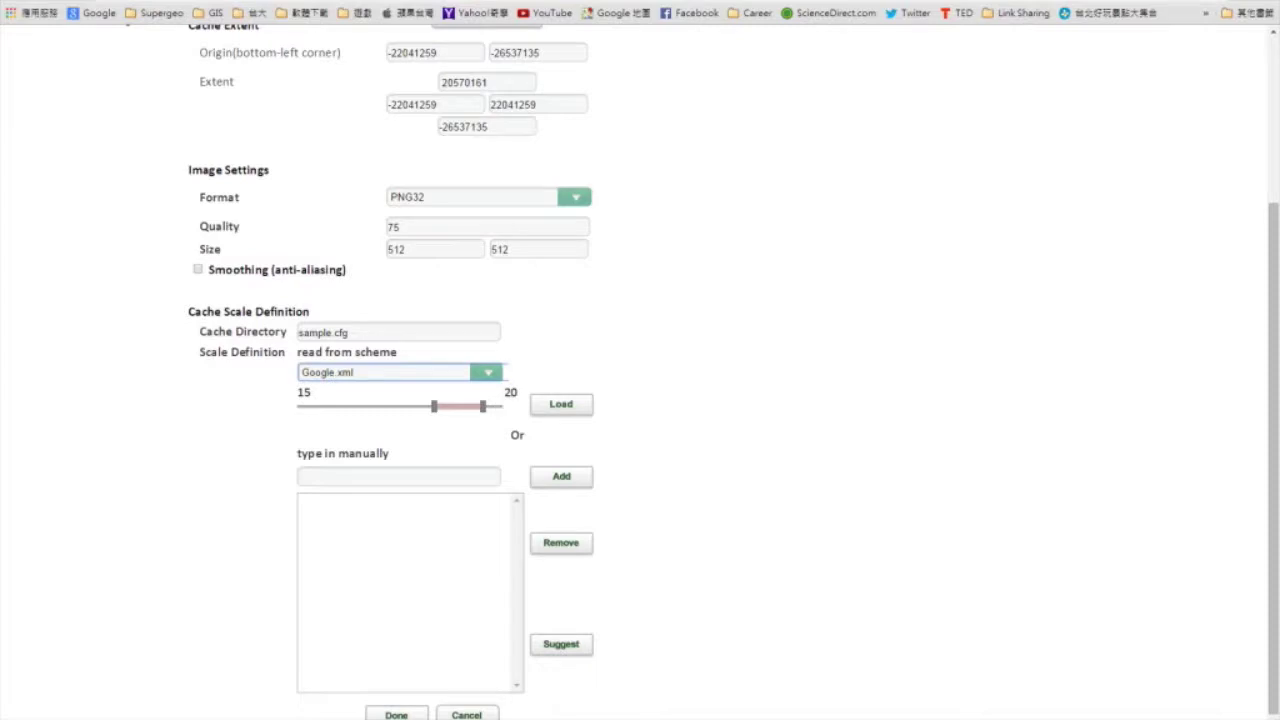
click(561, 404)
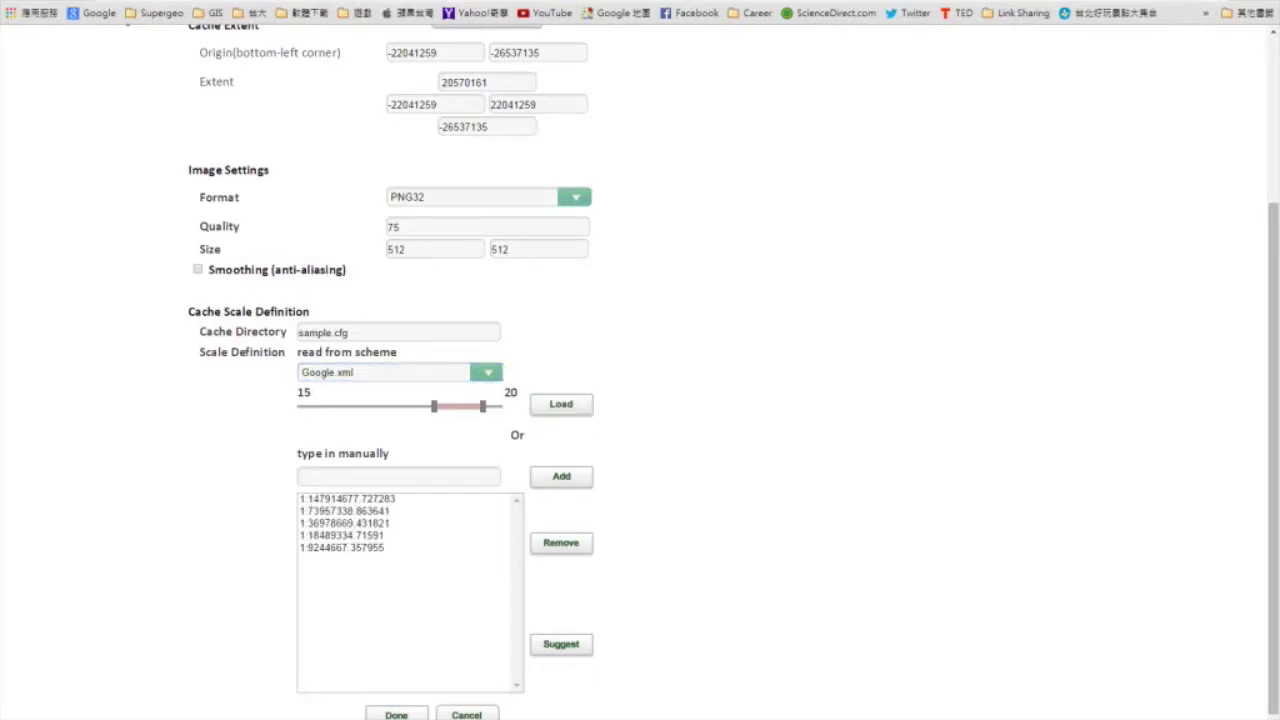
Enable the feature service for the sample service, make the World Conutries layer editable, and save the configuration.
scroll(640, 372, up, 3)
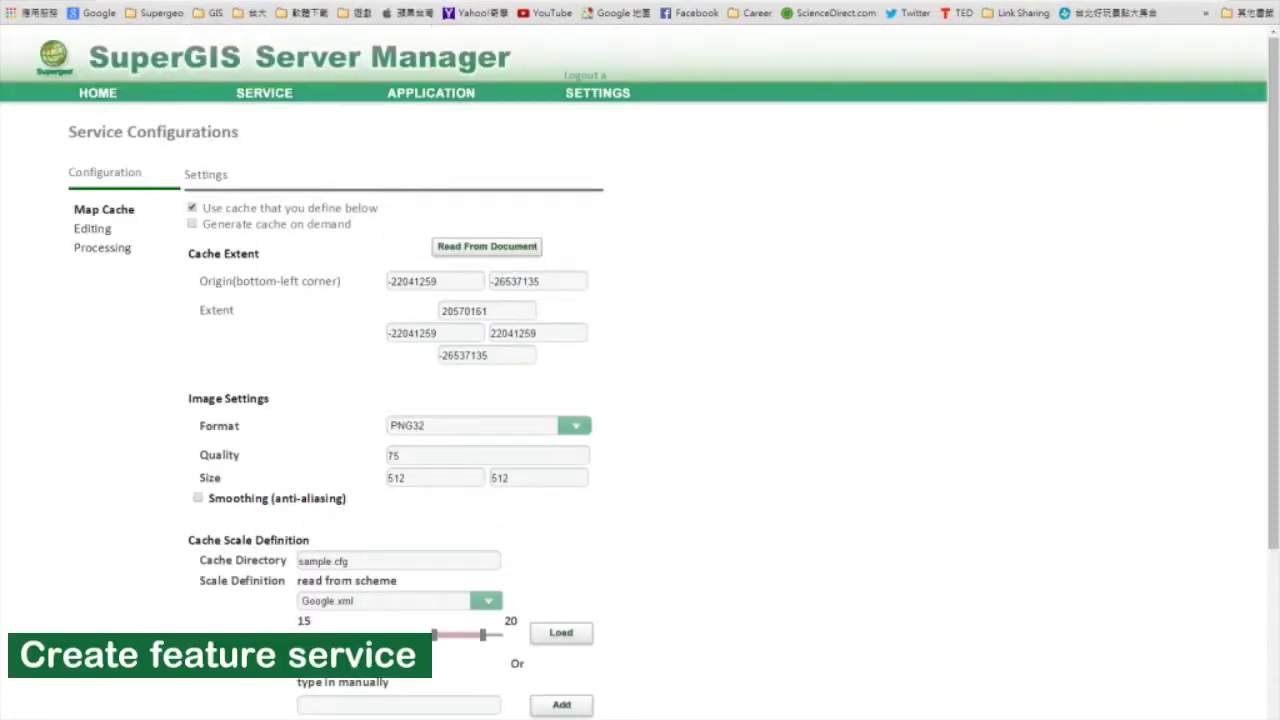
click(93, 229)
click(192, 208)
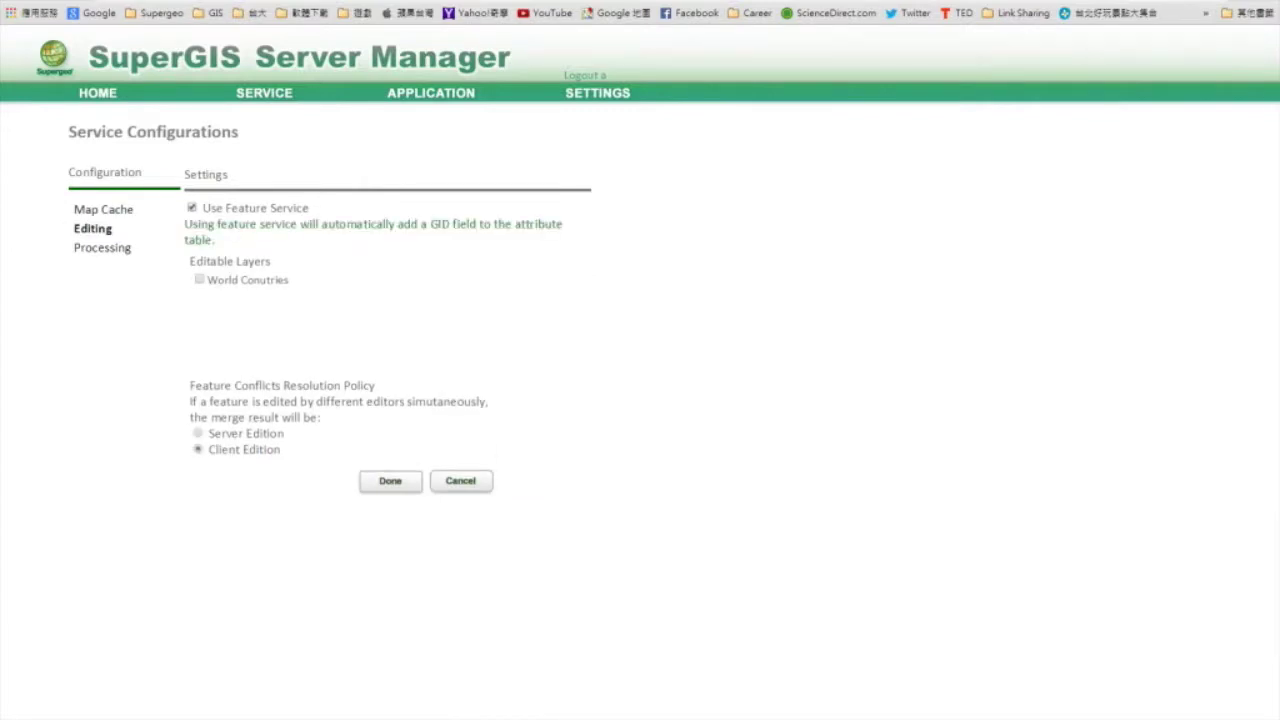
click(199, 279)
click(391, 481)
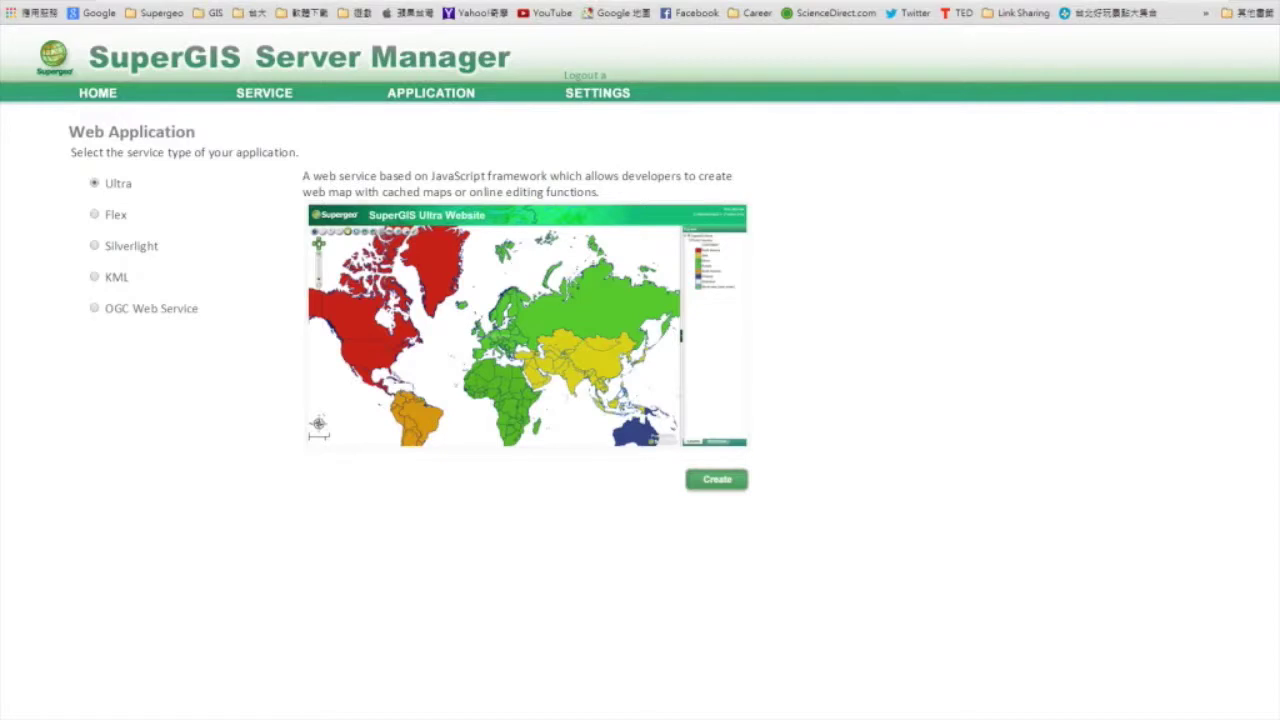
Set up an Ultra web application named Demo using sample.cfg with map cache, feature service and Open Street Map as base layer.
click(717, 479)
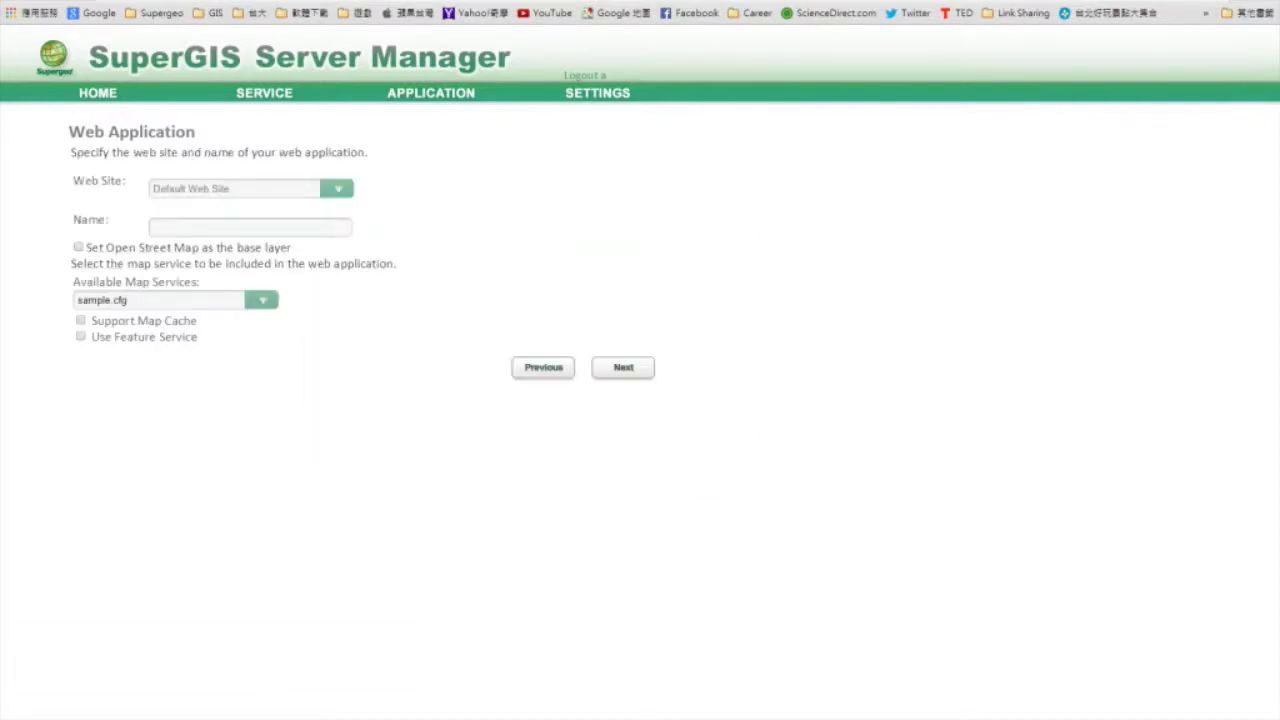
click(250, 228)
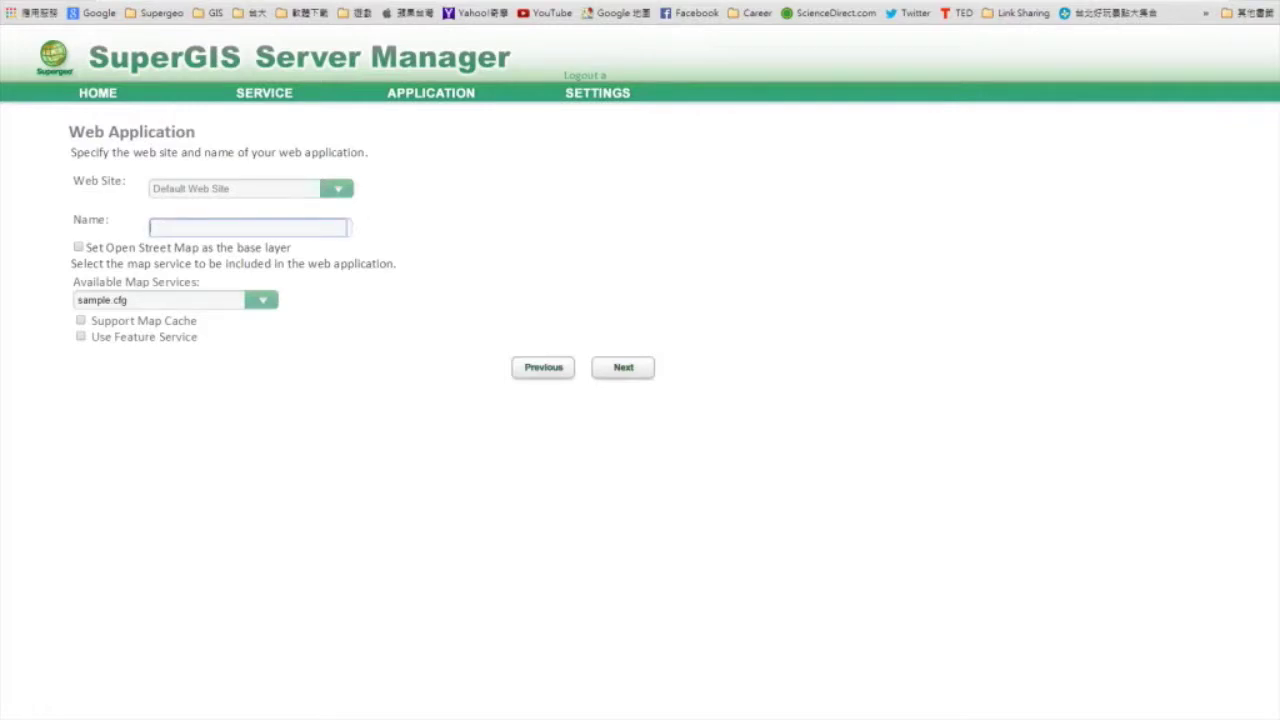
text(Demo)
click(81, 320)
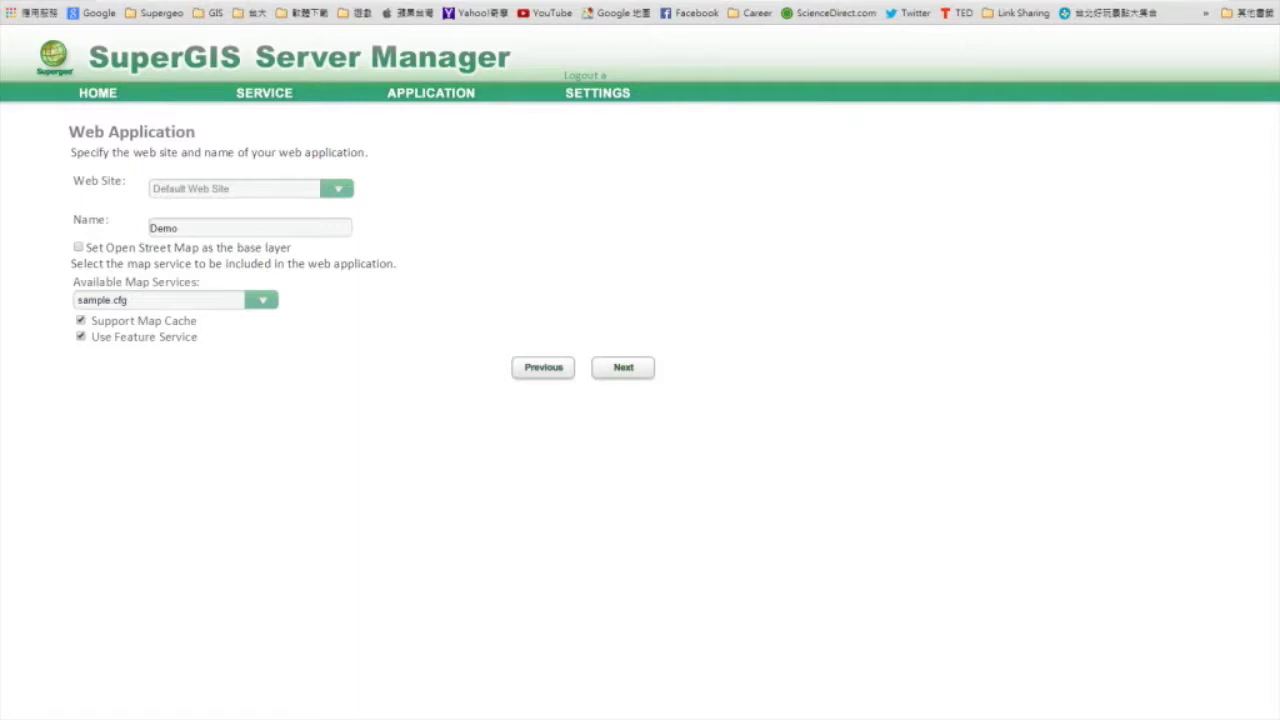
click(78, 247)
click(623, 367)
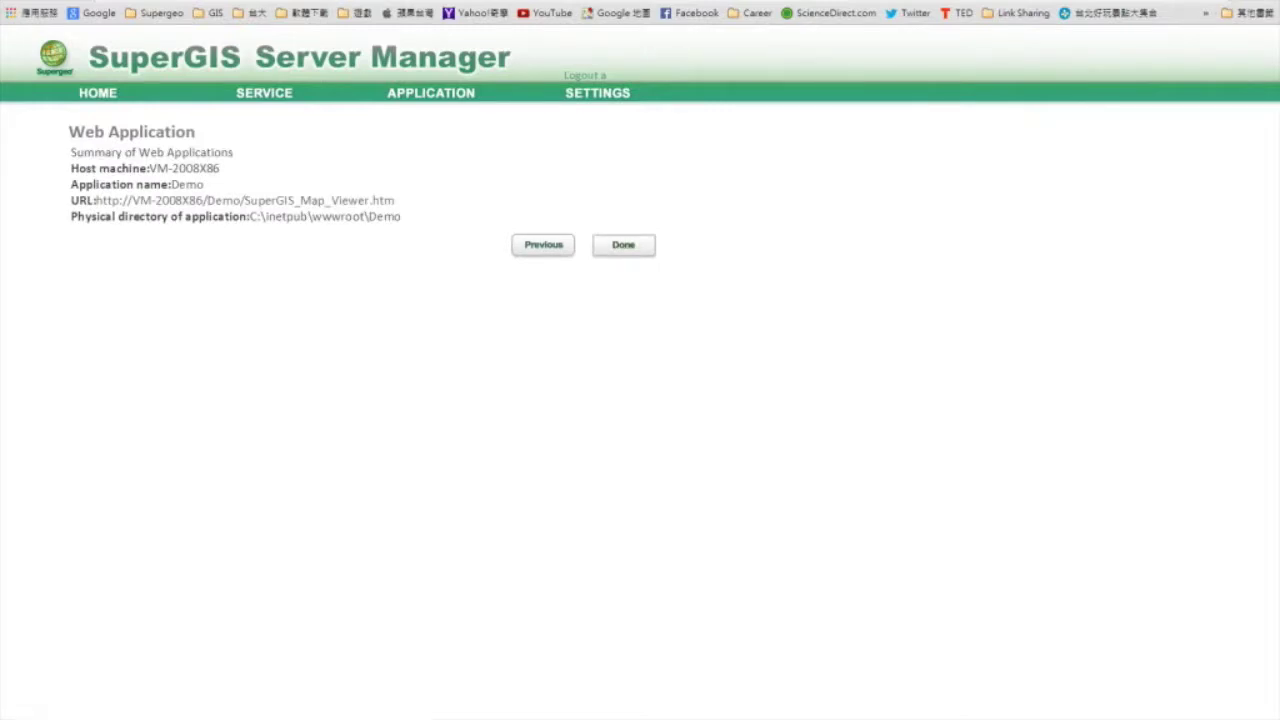
Finish creating the Demo web application and open its map viewer URL in the browser.
click(623, 245)
click(731, 87)
right_click(378, 200)
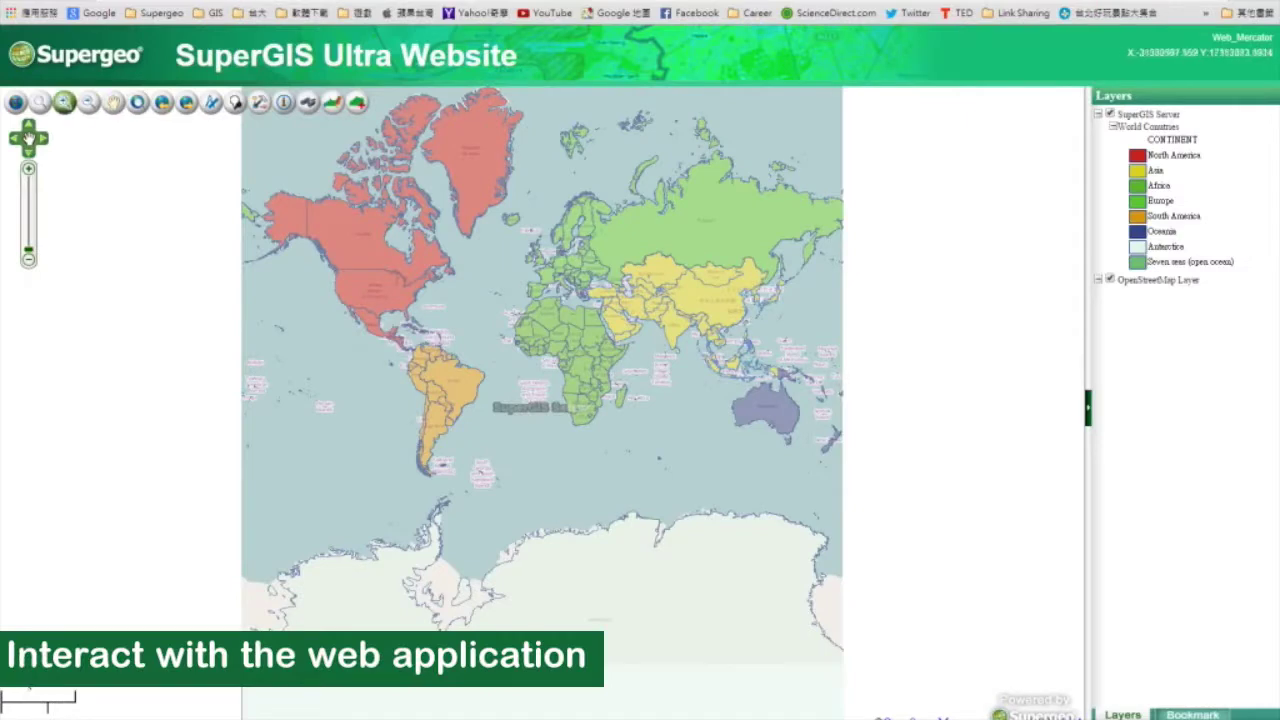
Identify Mexico in the World Countries layer, examine its CONTINENT attribute, and close the query results.
drag(340, 213, 556, 362)
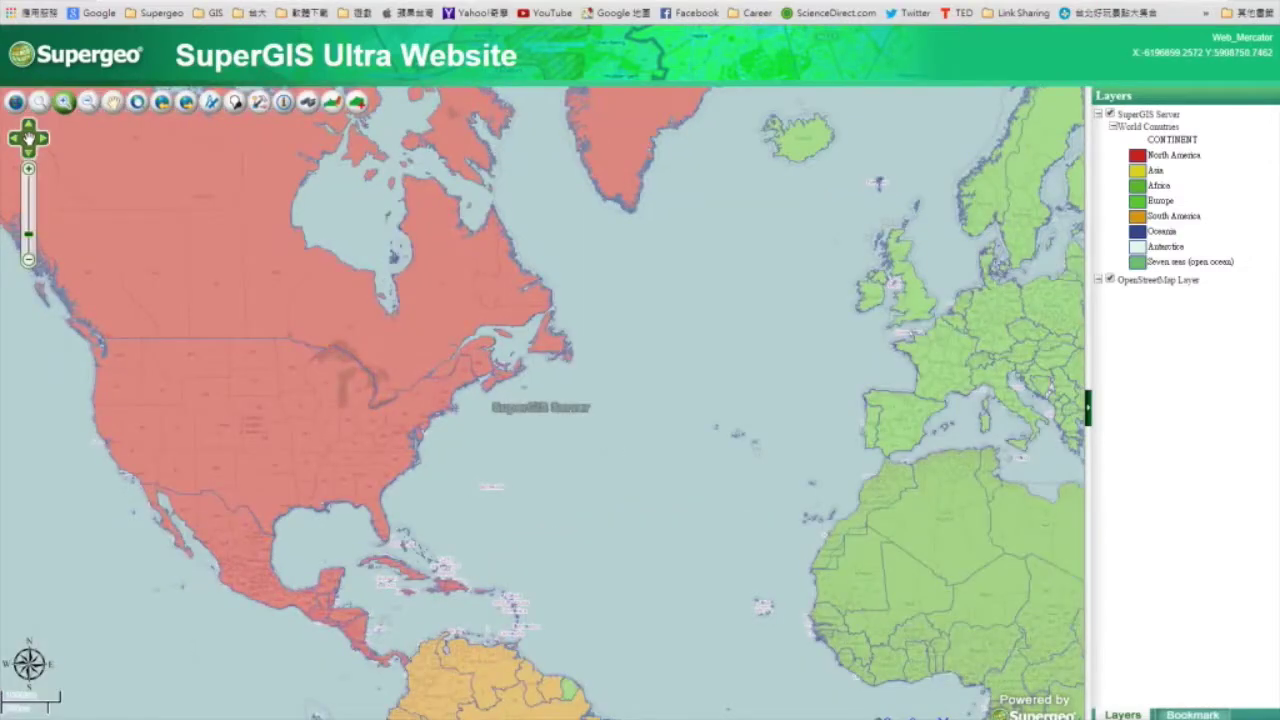
click(113, 102)
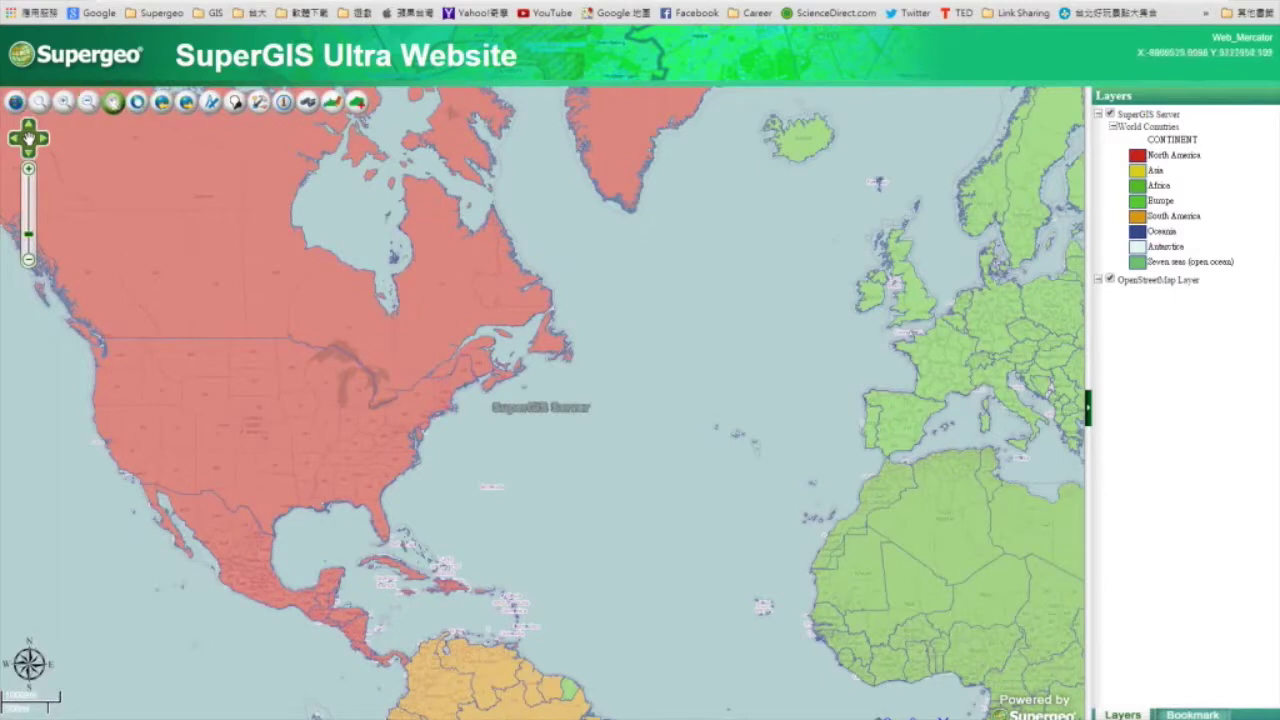
drag(392, 520, 454, 424)
scroll(464, 396, up, 1)
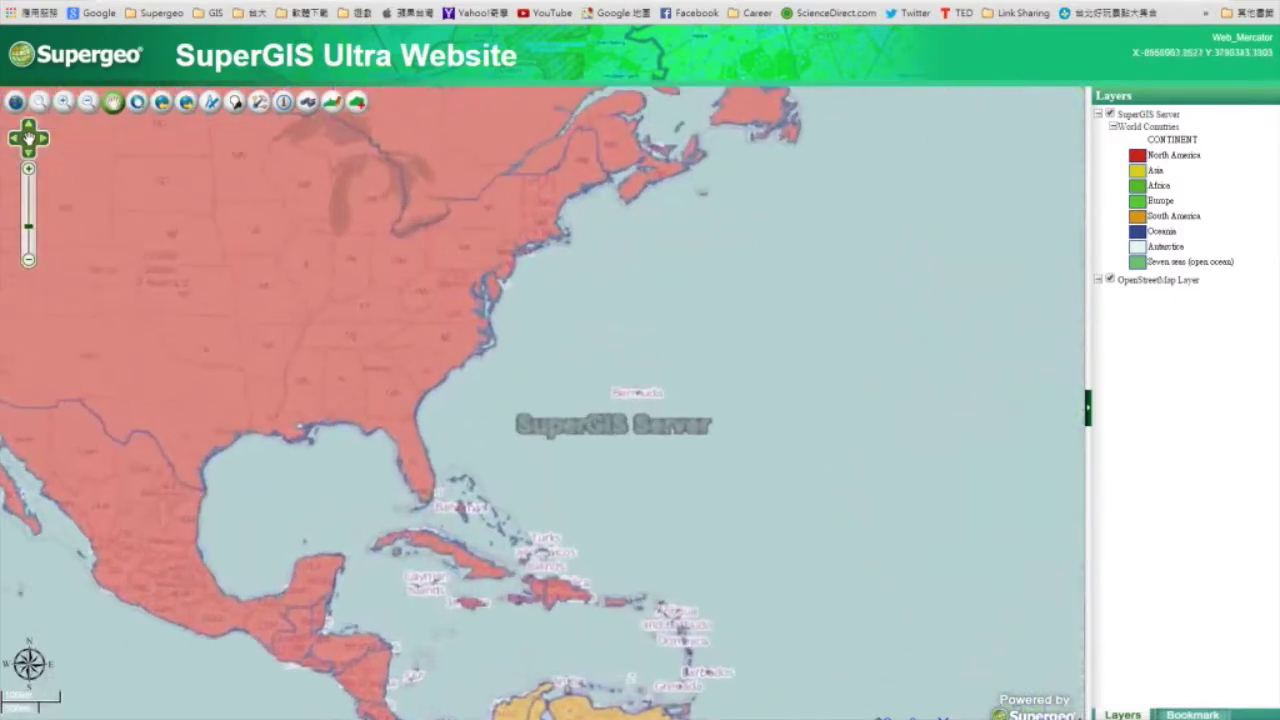
click(28, 137)
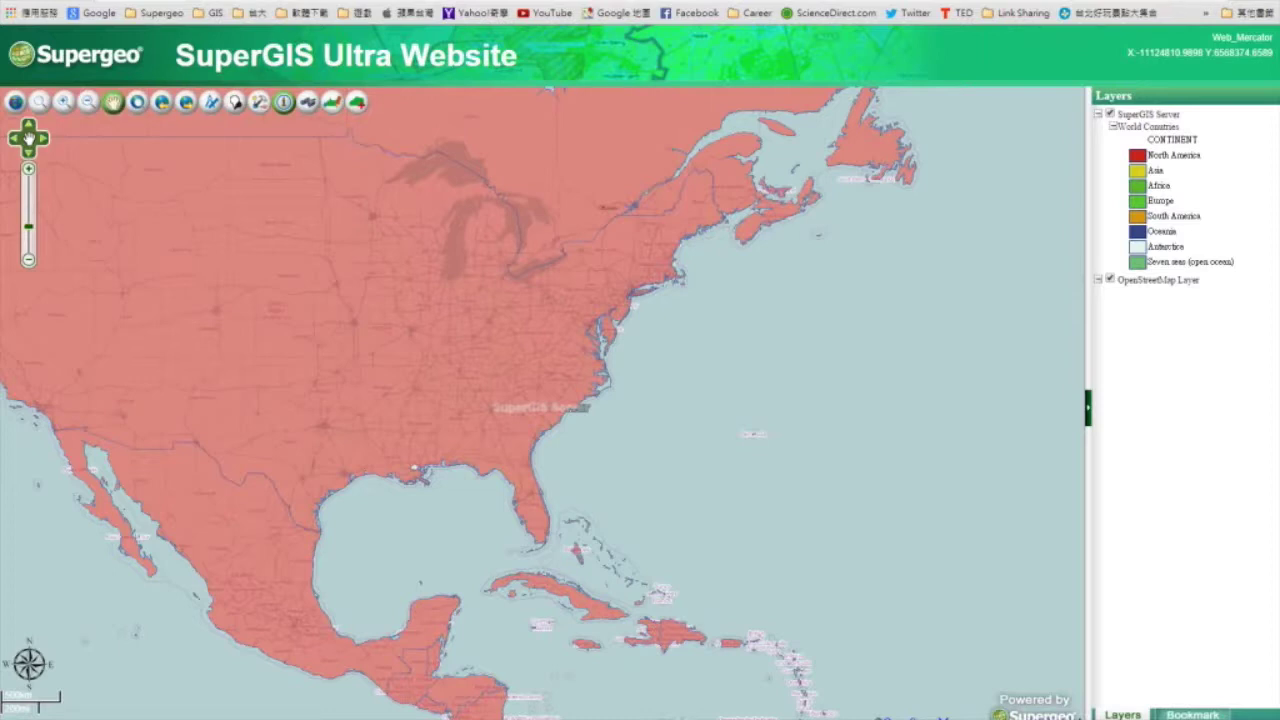
click(284, 102)
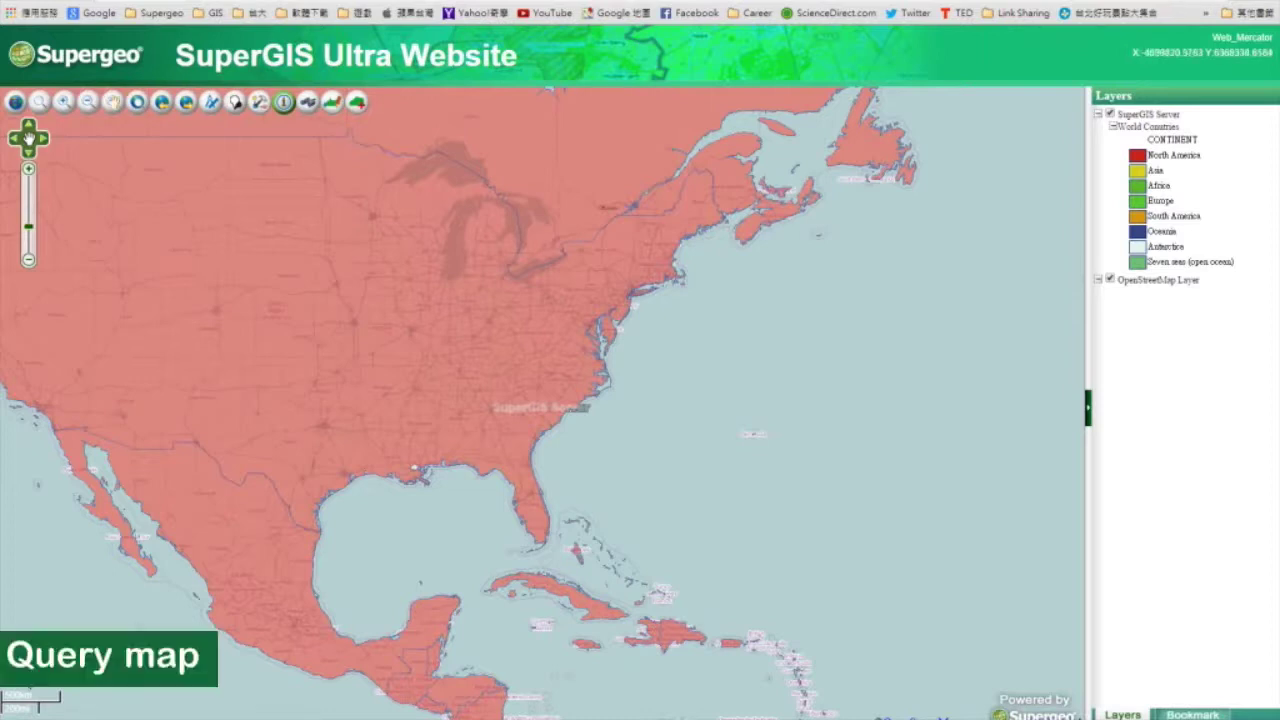
click(1148, 127)
click(296, 633)
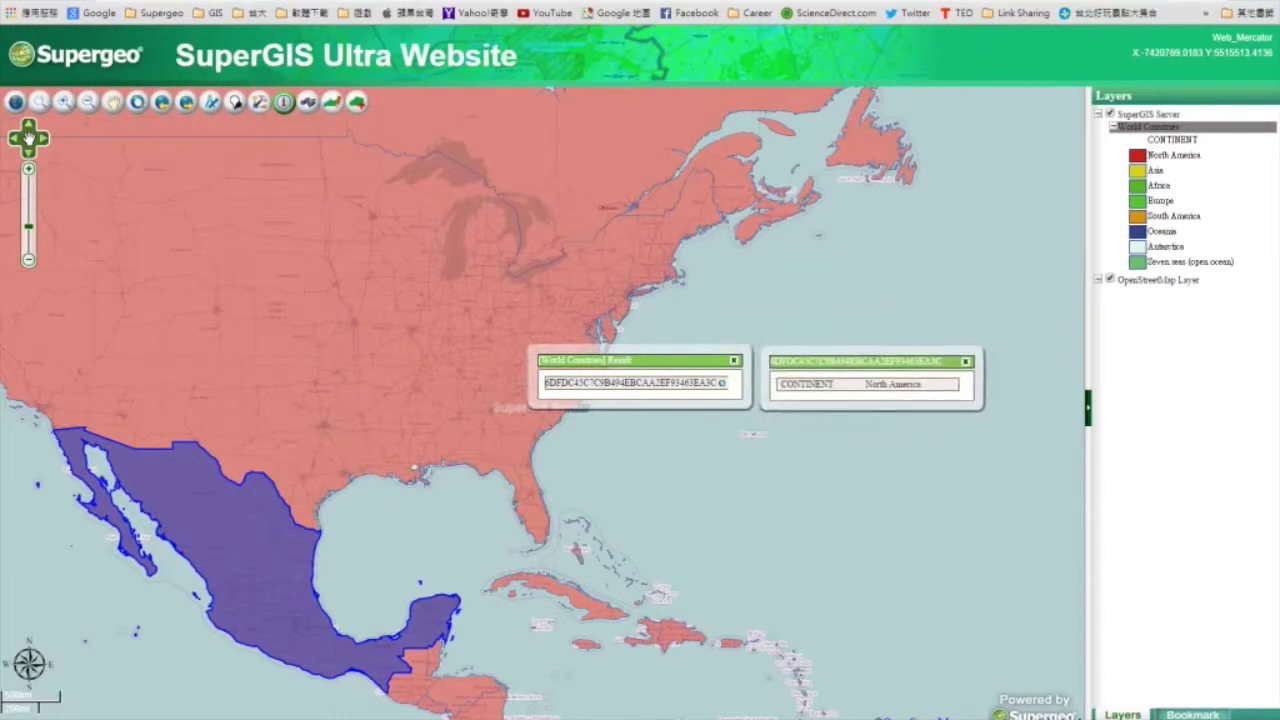
drag(780, 384, 918, 384)
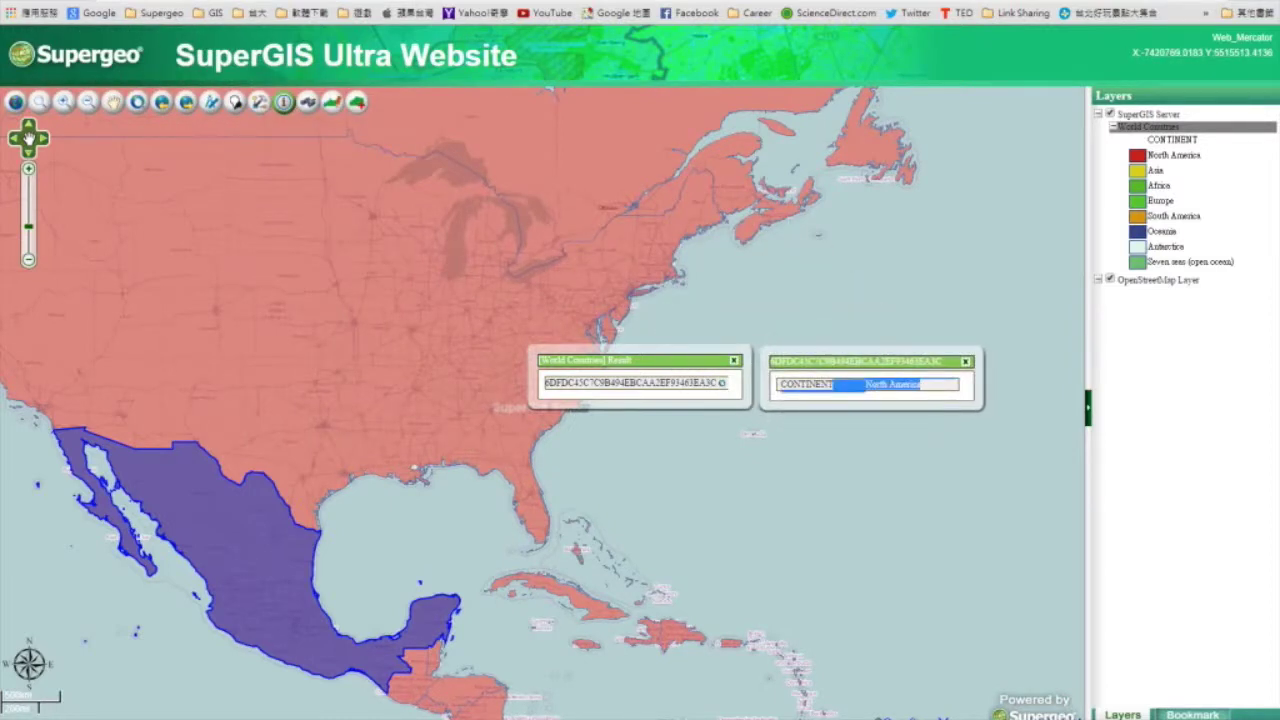
click(965, 362)
click(734, 360)
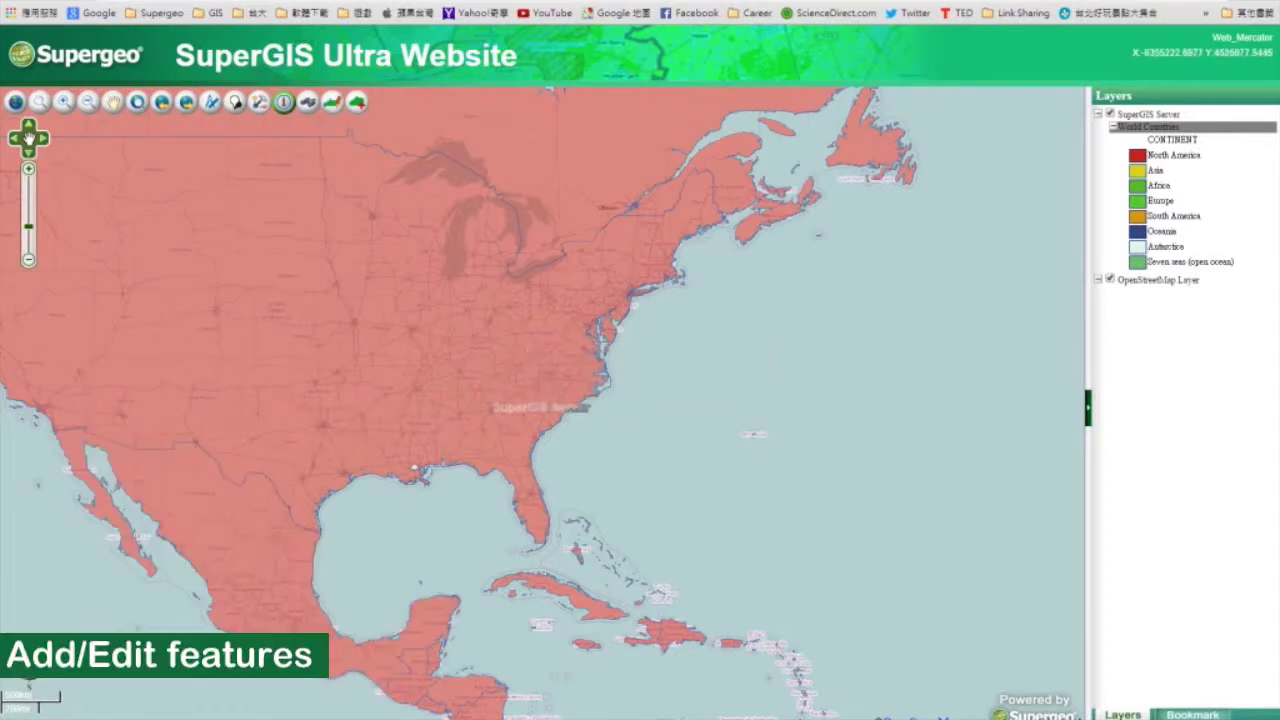
Draw a narrow Europe polygon in the Atlantic just west of Portugal using the feature template and save its attributes.
click(357, 101)
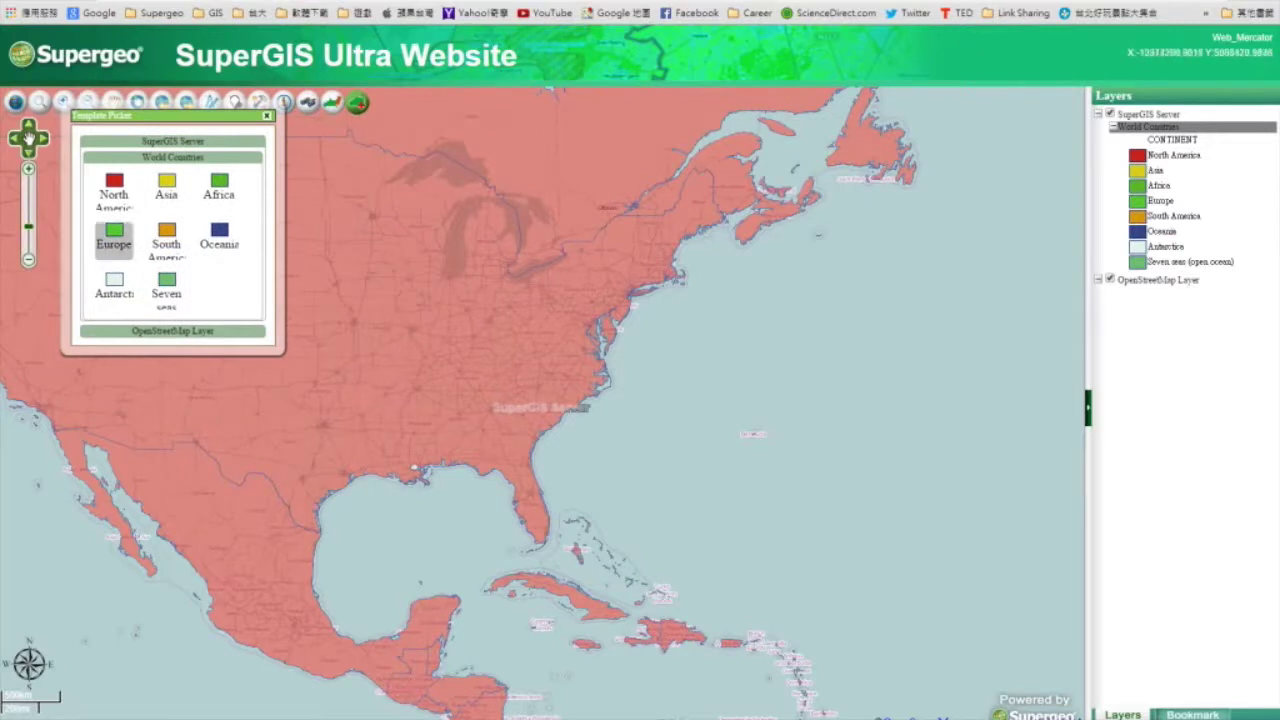
click(113, 101)
drag(880, 430, 362, 420)
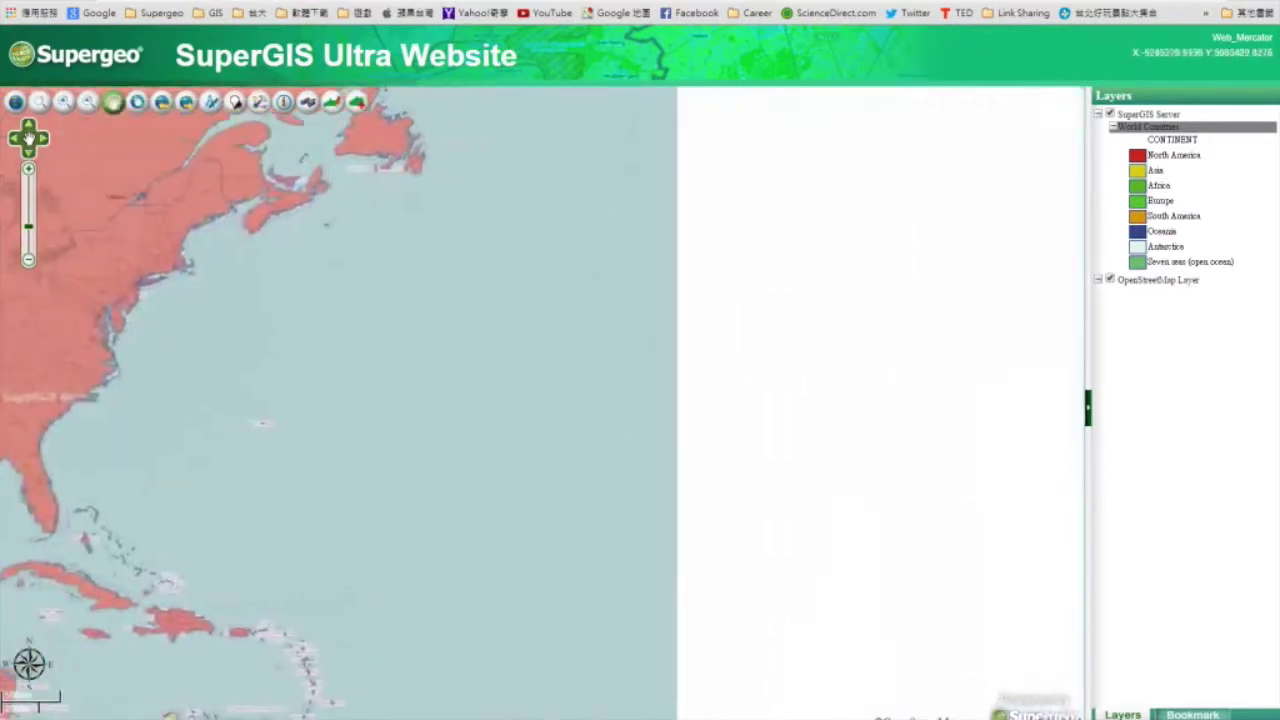
drag(874, 441, 743, 445)
click(29, 136)
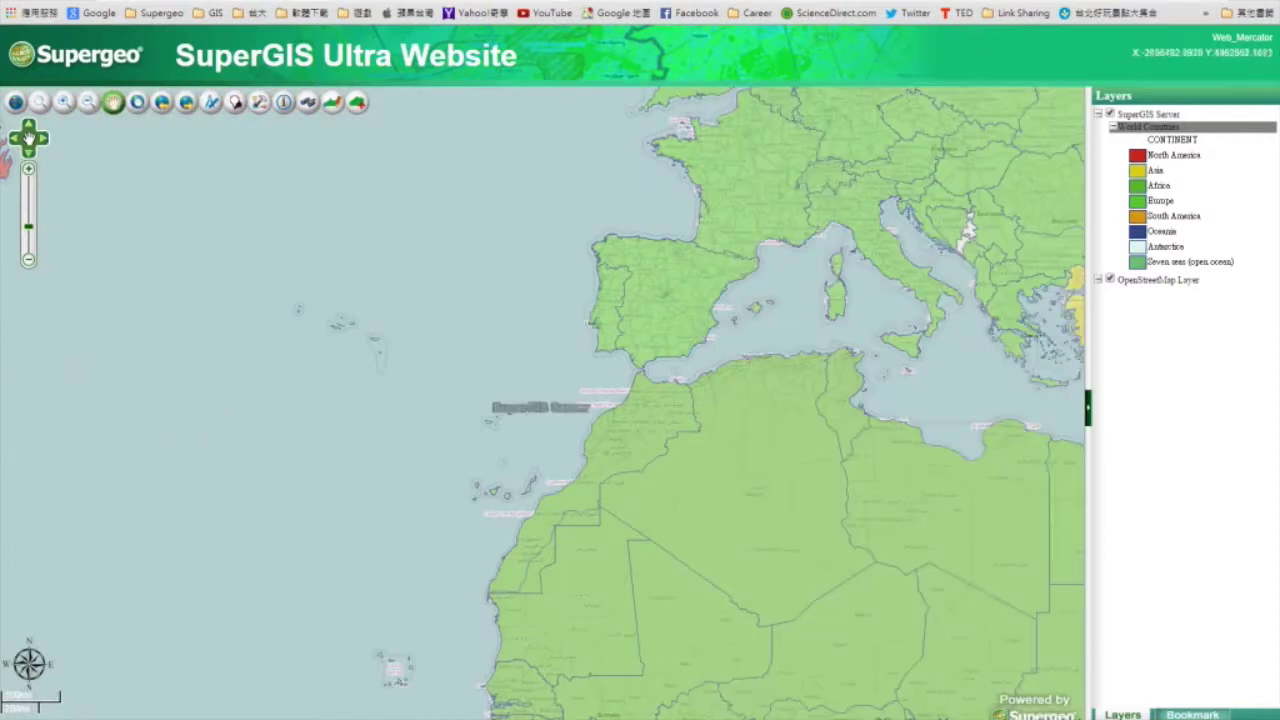
click(357, 101)
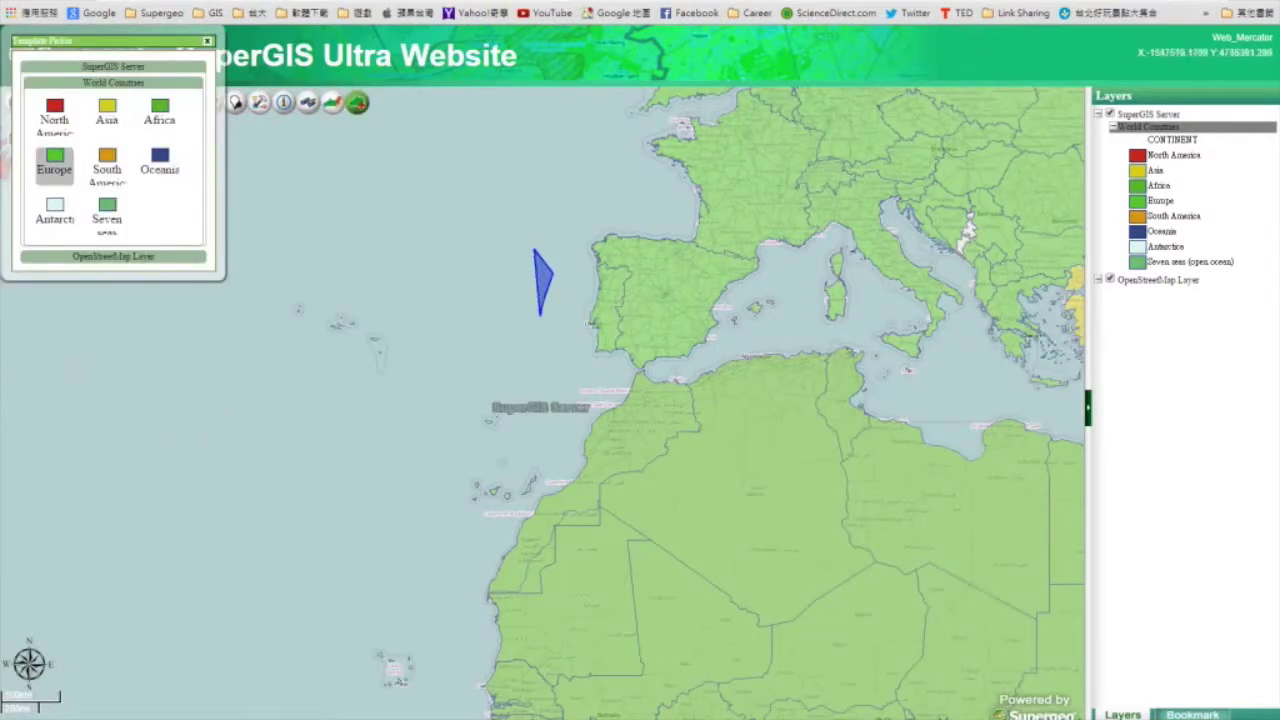
click(541, 317)
click(528, 317)
click(522, 309)
click(526, 293)
click(535, 280)
click(527, 269)
double_click(526, 257)
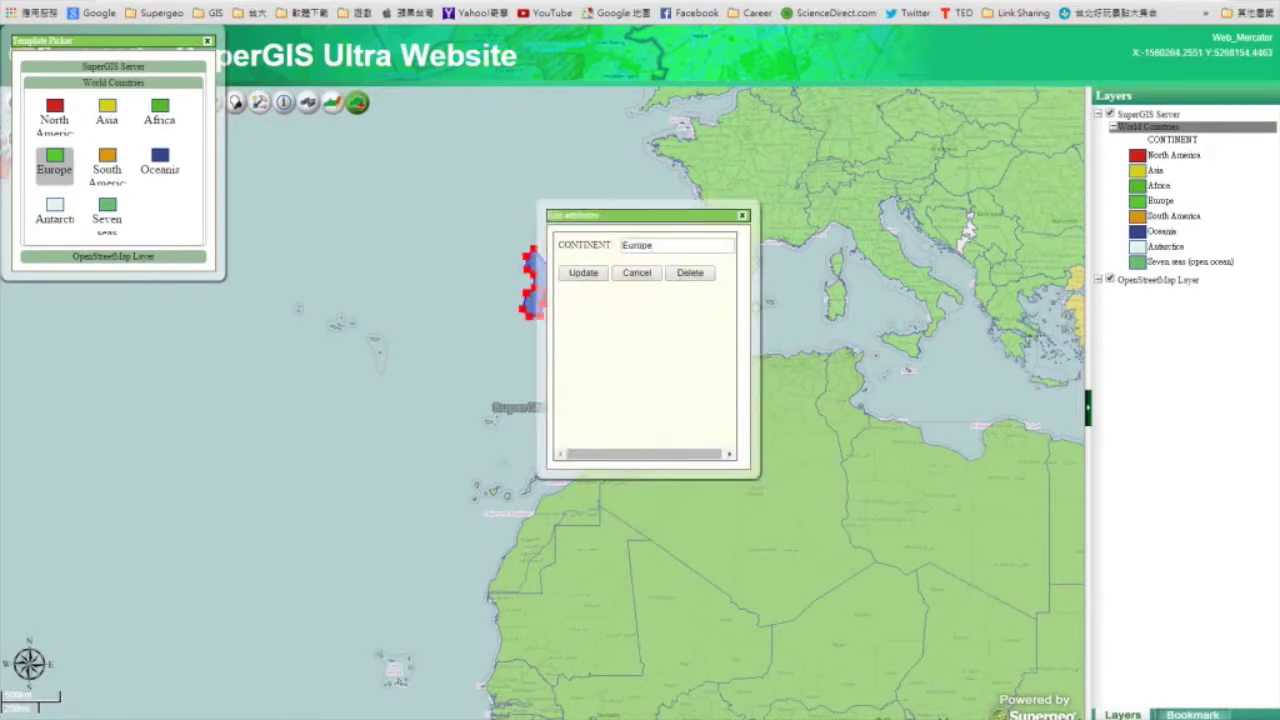
click(583, 272)
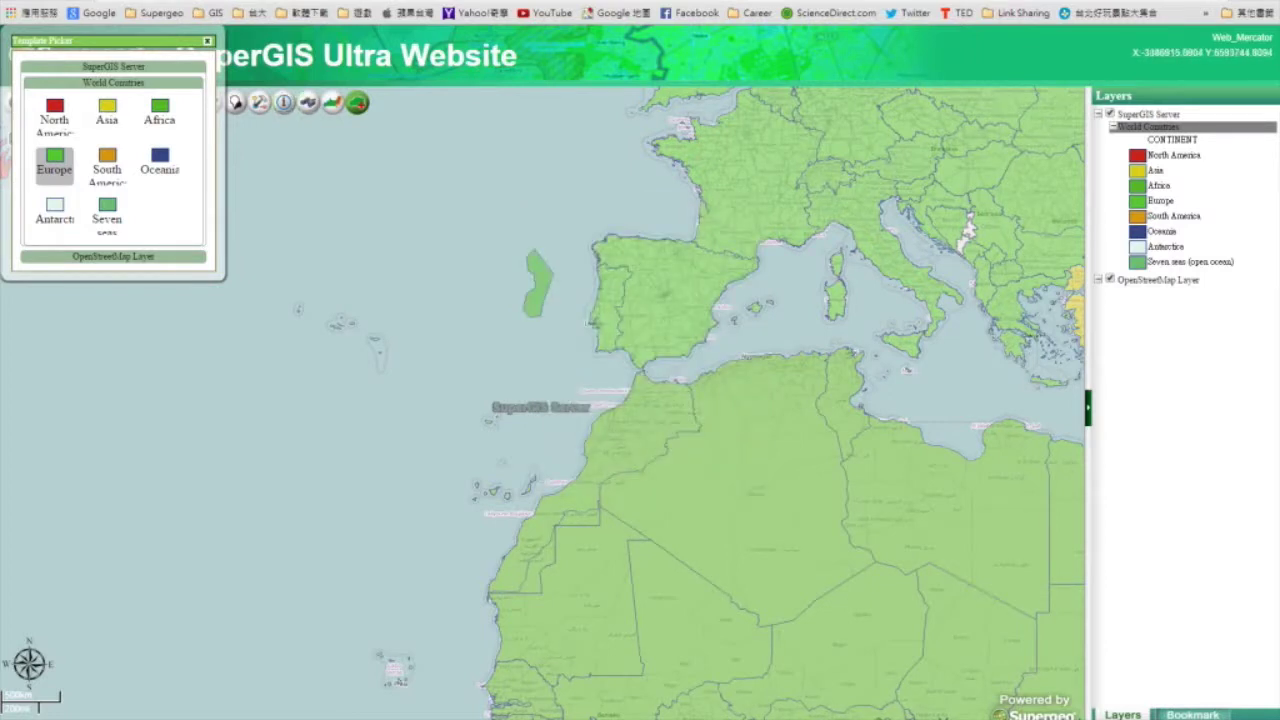
Delete the newly drawn polygon west of Portugal through its attribute editing dialog.
click(332, 102)
click(536, 287)
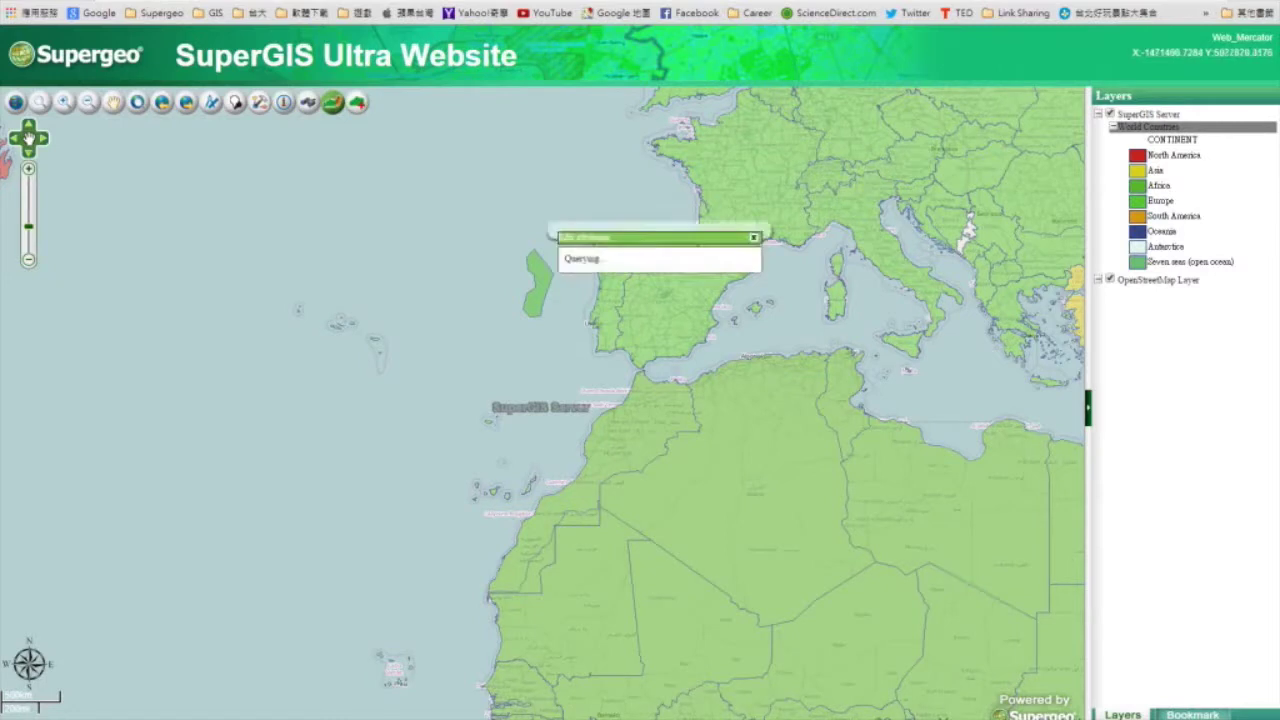
click(701, 295)
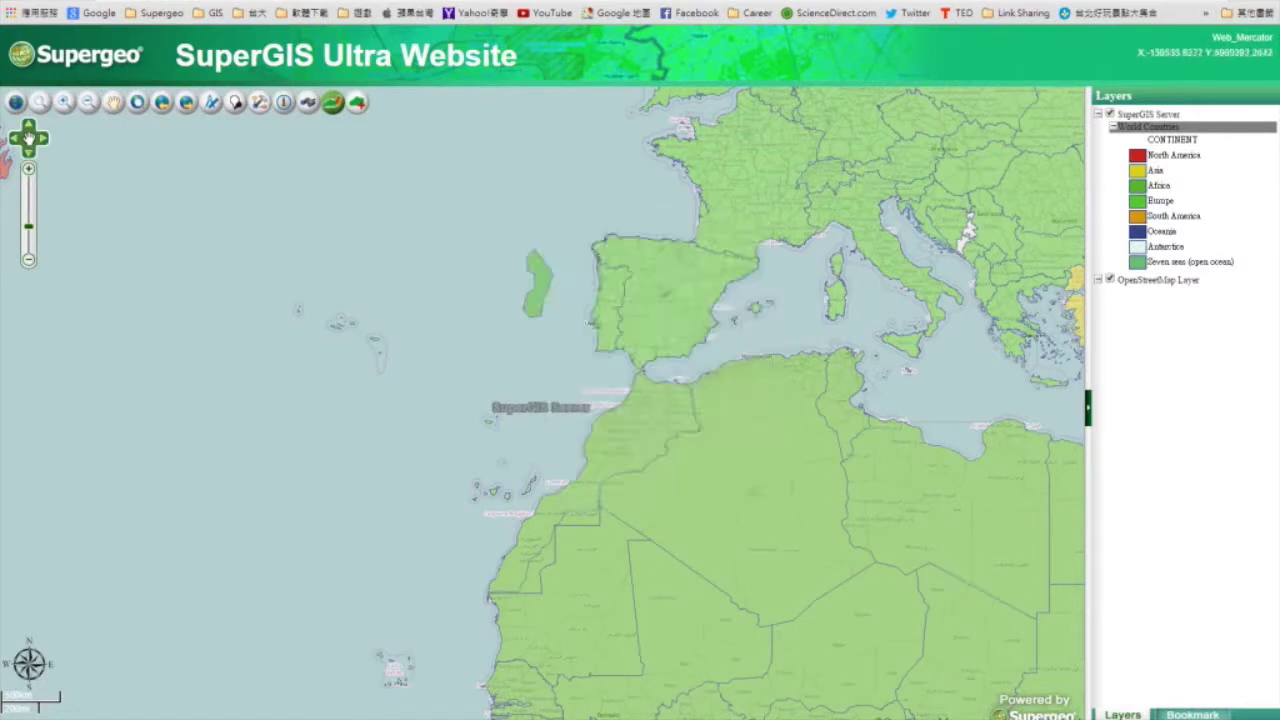